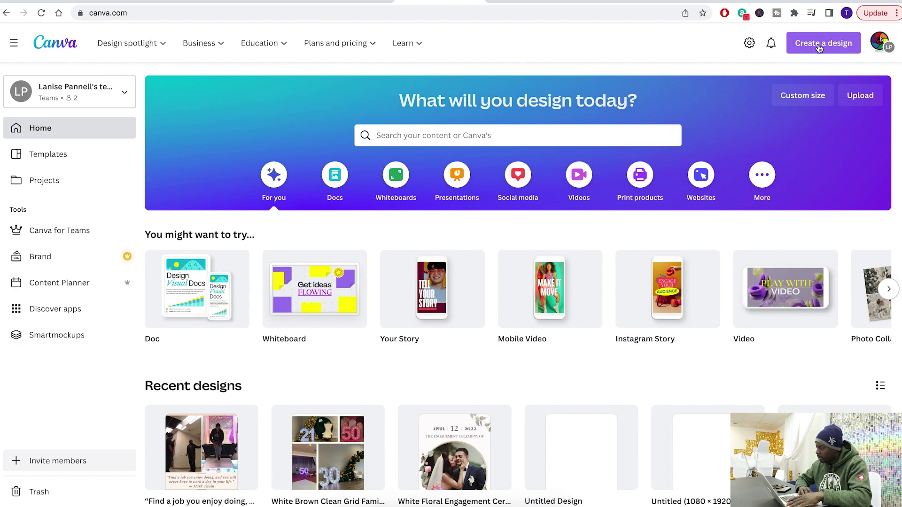
Step: Create a new custom-size design measuring 2 in wide by 6 in high
{"action": "left_click", "coordinate": [819, 48]}
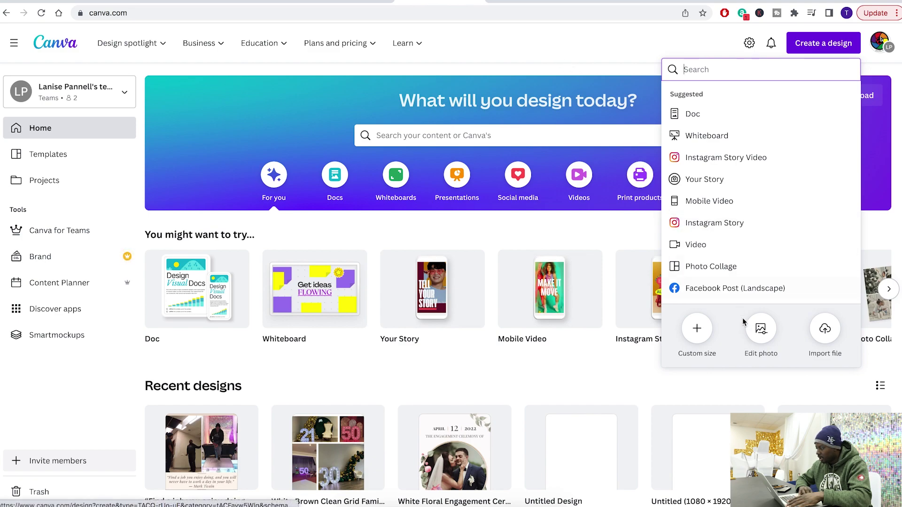
{"action": "left_click", "coordinate": [697, 329]}
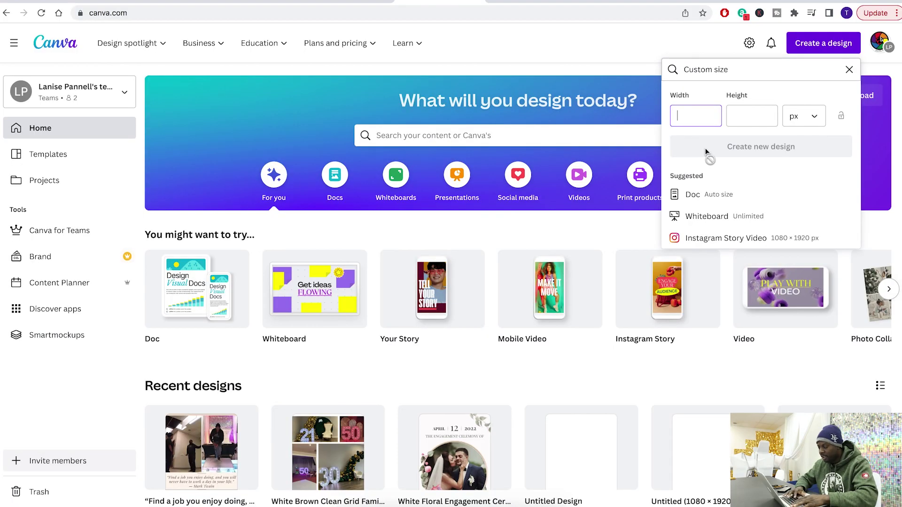
{"action": "left_click", "coordinate": [813, 120]}
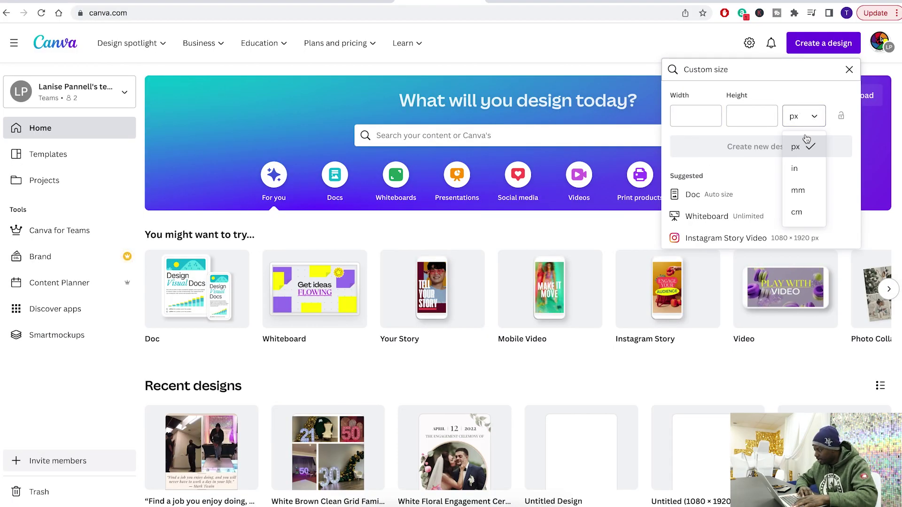
{"action": "left_click", "coordinate": [797, 167]}
{"action": "left_click", "coordinate": [694, 116]}
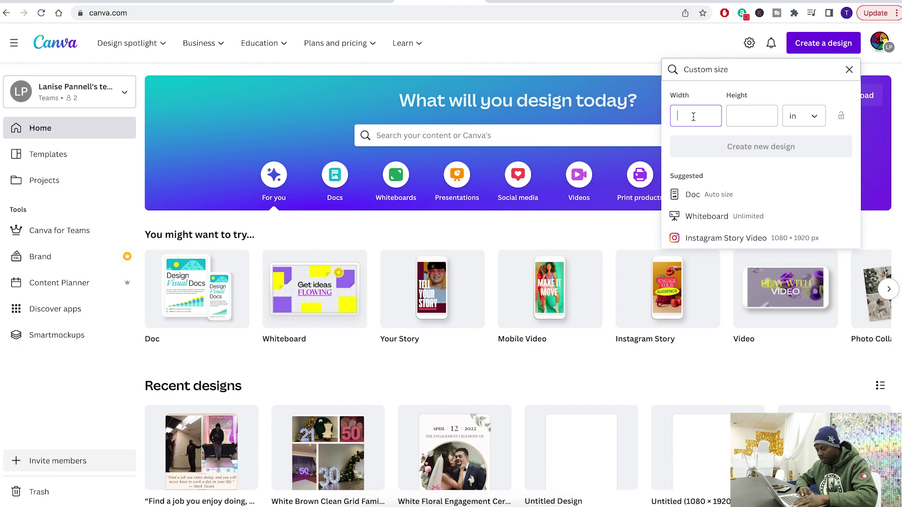
{"action": "type", "text": "2"}
{"action": "left_click", "coordinate": [752, 119]}
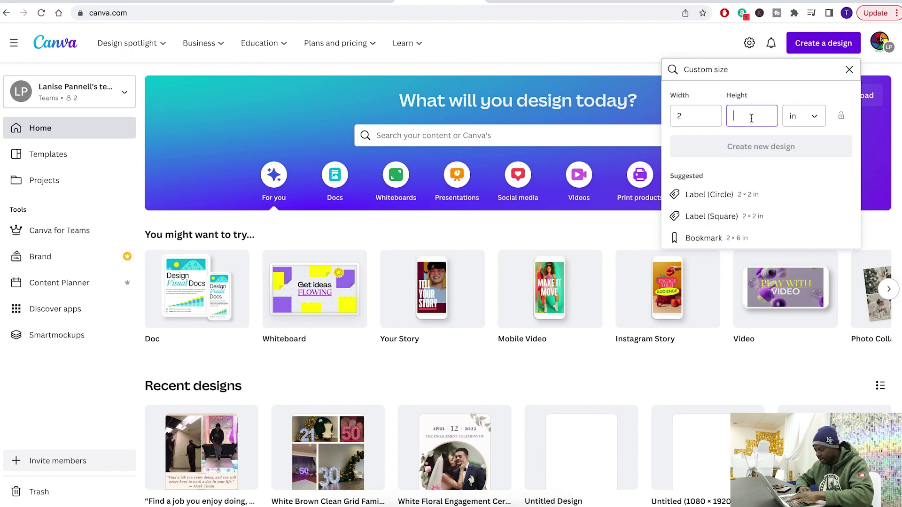
{"action": "type", "text": "6"}
{"action": "left_click", "coordinate": [757, 147]}
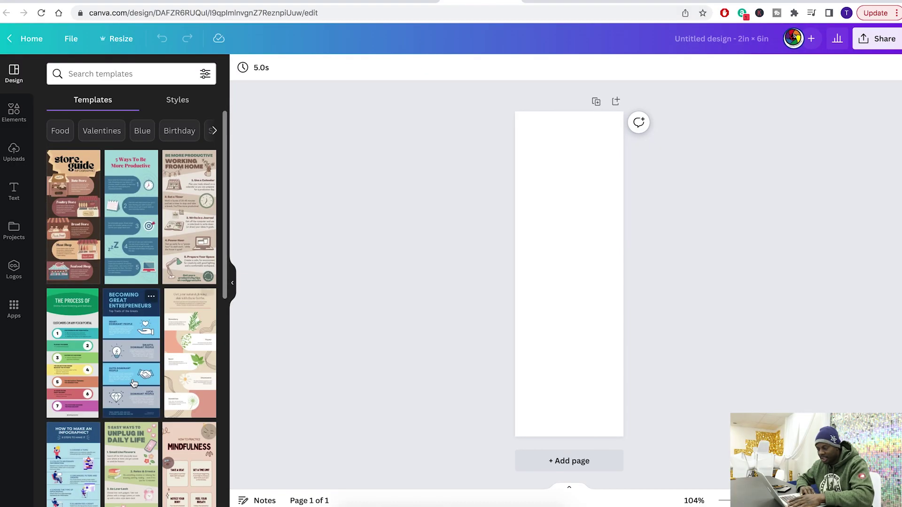
Step: Search the templates for "new years" and apply the brown fireworks template with the blank-book quote
{"action": "scroll", "coordinate": [133, 383], "scroll_direction": "down", "scroll_amount": 10}
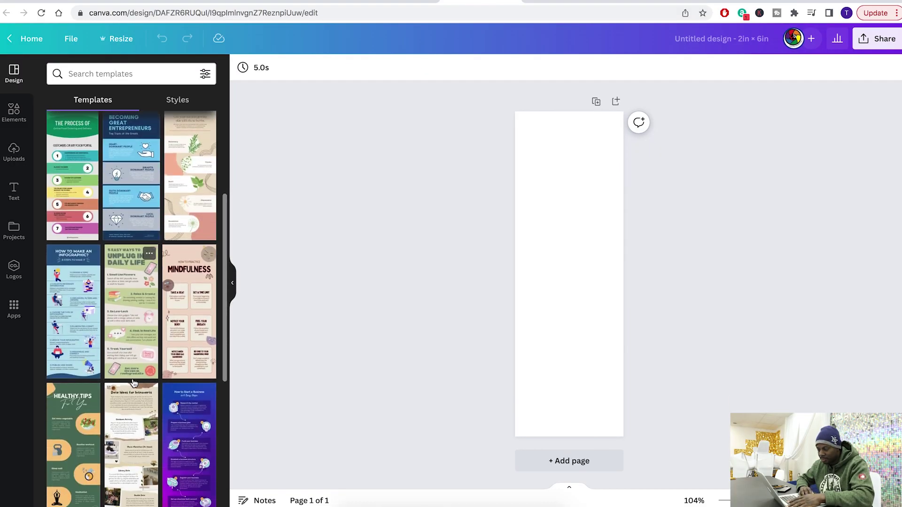
{"action": "scroll", "coordinate": [132, 383], "scroll_direction": "down", "scroll_amount": 1}
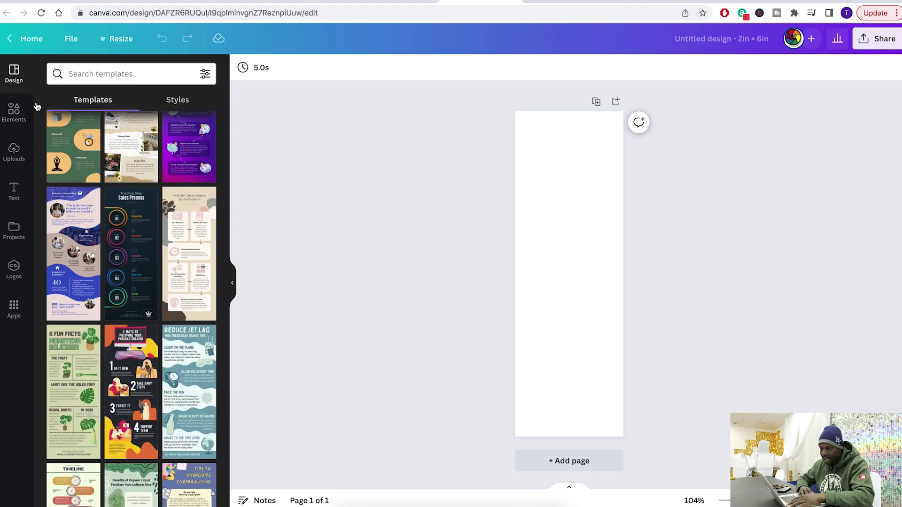
{"action": "left_click", "coordinate": [97, 74]}
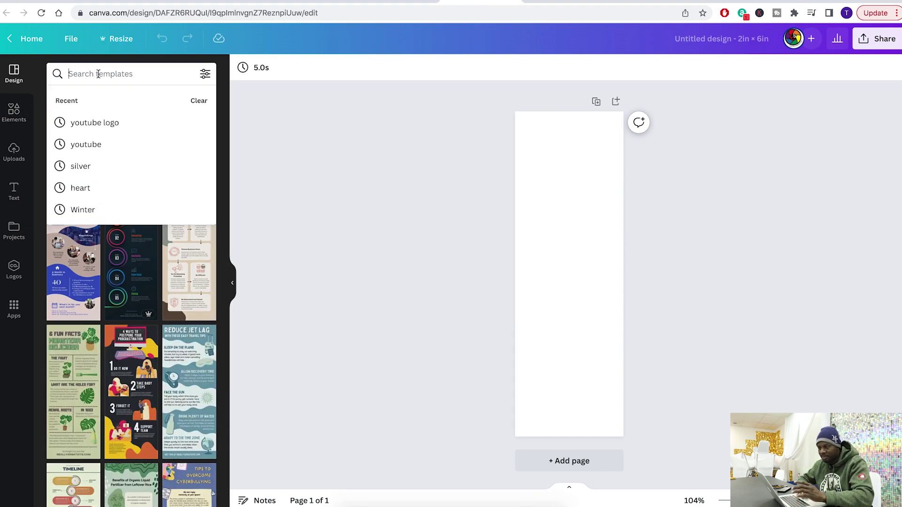
{"action": "type", "text": "new "}
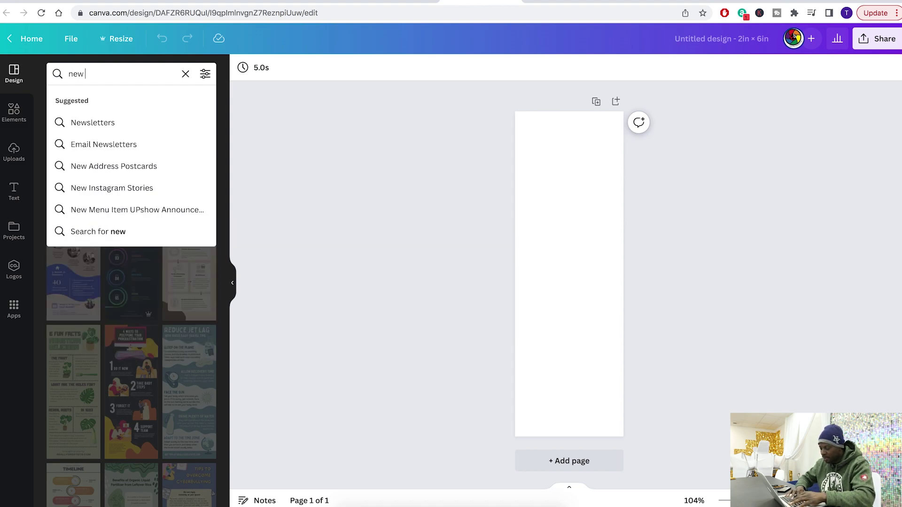
{"action": "type", "text": "years"}
{"action": "key", "text": "Return"}
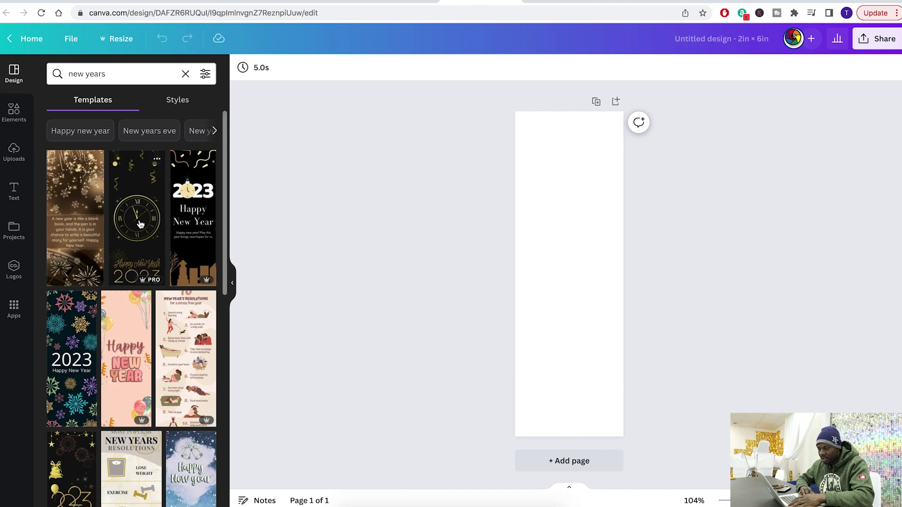
{"action": "left_click", "coordinate": [83, 223]}
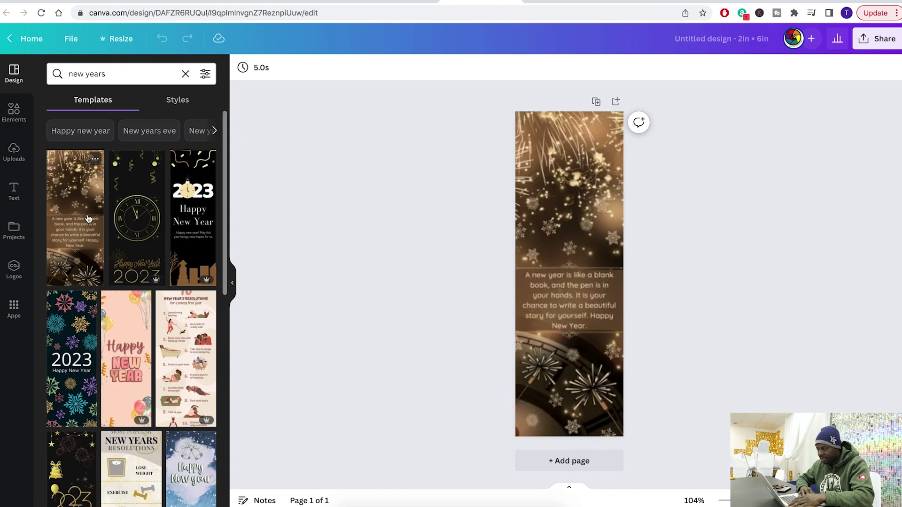
Step: Delete the quote text and the brown rectangle behind it in the middle of the page
{"action": "left_click", "coordinate": [563, 298]}
{"action": "left_click", "coordinate": [563, 298]}
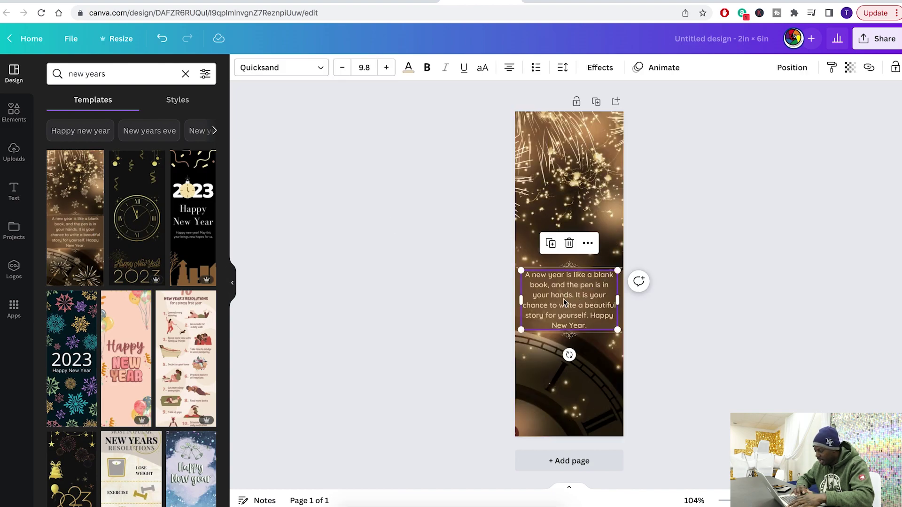
{"action": "key", "text": "Delete"}
{"action": "left_click", "coordinate": [576, 297]}
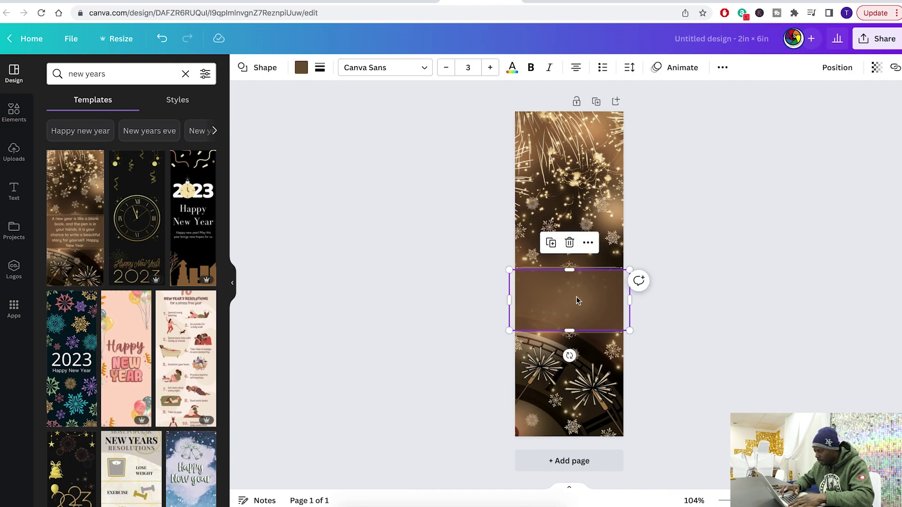
{"action": "key", "text": "Delete"}
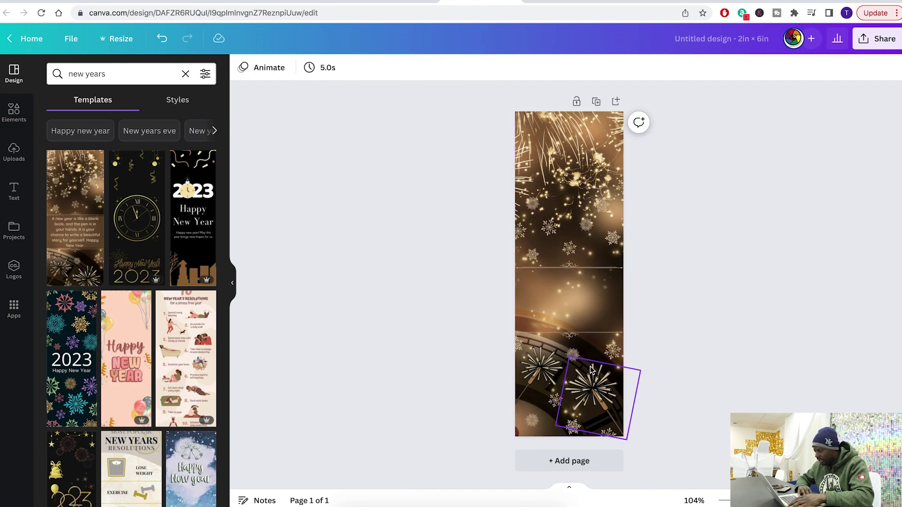
Step: Delete the two large firework bursts over the clock in the lower part of the page
{"action": "left_click_drag", "start_coordinate": [543, 371], "coordinate": [603, 409]}
{"action": "key", "text": "Delete"}
{"action": "left_click", "coordinate": [545, 399]}
{"action": "key", "text": "Delete"}
Step: Add the RODEO font combination to the page and replace its text with "HAPPY NEW YEAR"
{"action": "left_click", "coordinate": [14, 190]}
{"action": "scroll", "coordinate": [147, 307], "scroll_direction": "down", "scroll_amount": 4}
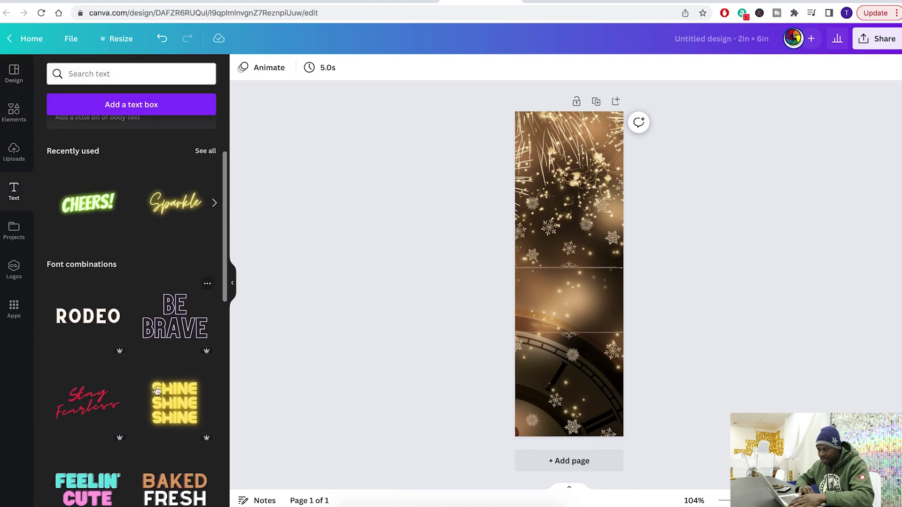
{"action": "left_click", "coordinate": [88, 272]}
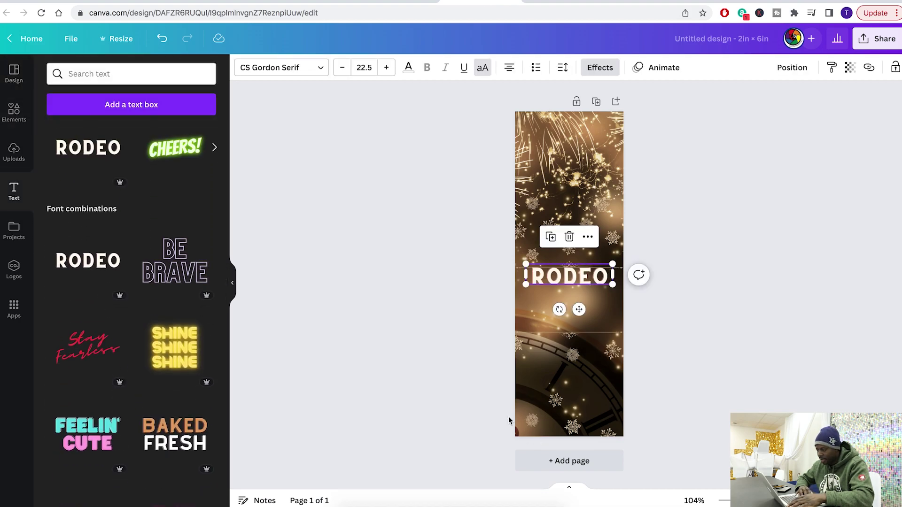
{"action": "double_click", "coordinate": [574, 273]}
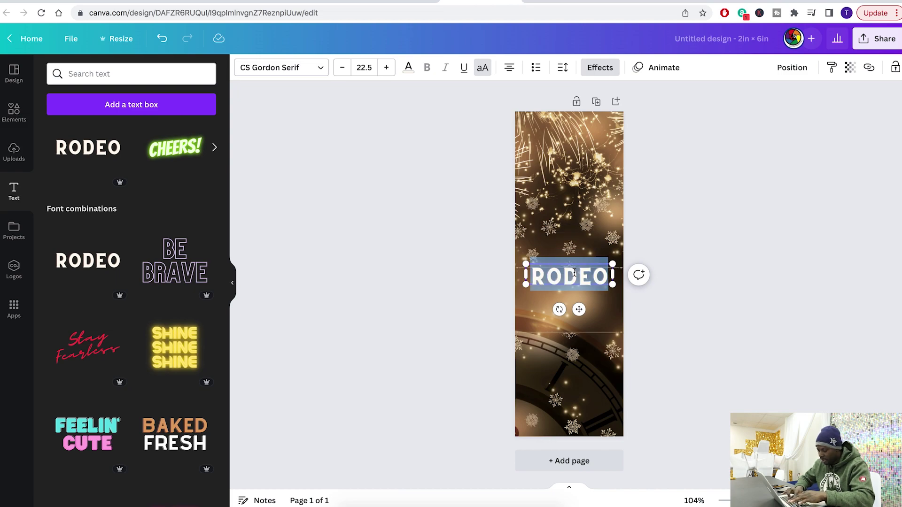
{"action": "type", "text": "HAPPY NEW YEAR"}
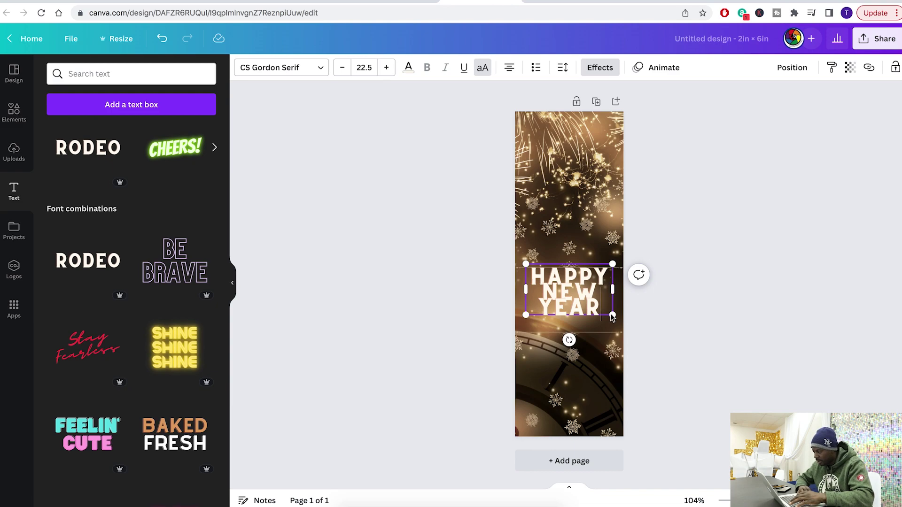
Step: Move the HAPPY NEW YEAR text to the bottom of the strip and set its line spacing to 1.17
{"action": "left_click_drag", "start_coordinate": [563, 264], "coordinate": [565, 367]}
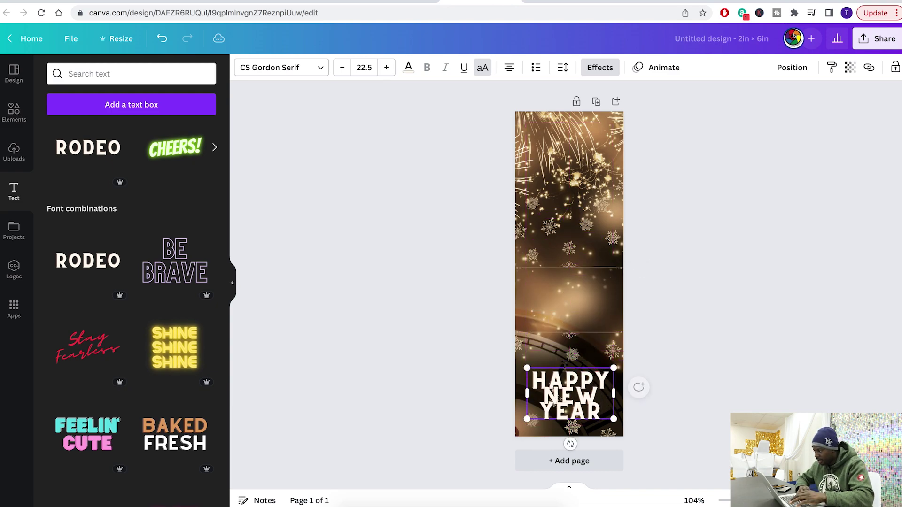
{"action": "left_click", "coordinate": [563, 68]}
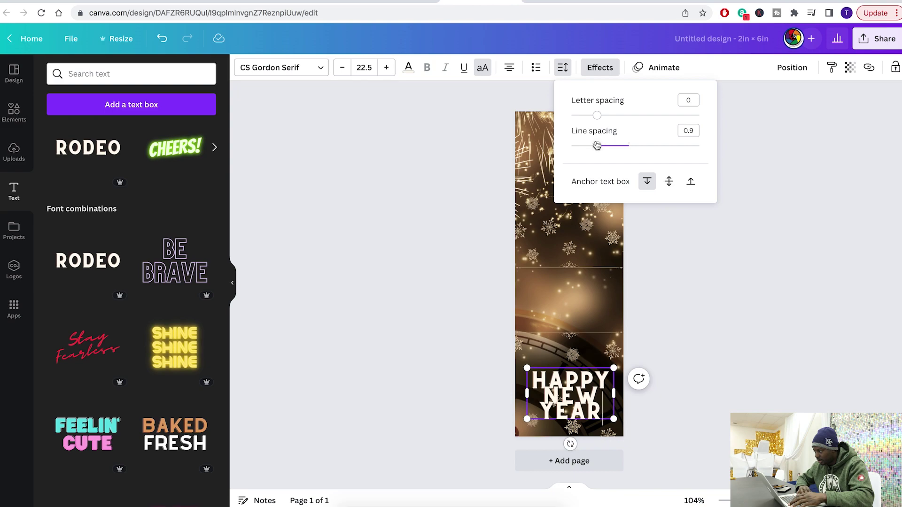
{"action": "left_click_drag", "start_coordinate": [597, 146], "coordinate": [615, 146]}
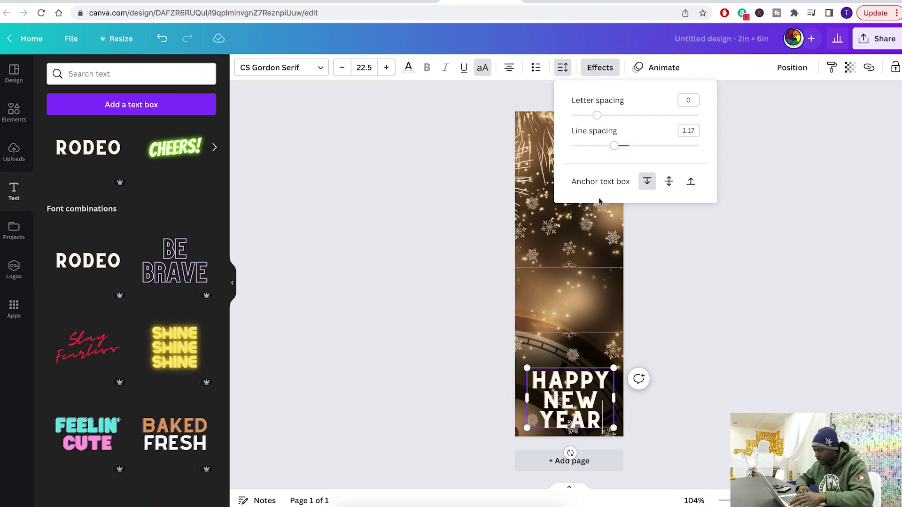
{"action": "left_click", "coordinate": [715, 272]}
{"action": "left_click", "coordinate": [743, 366]}
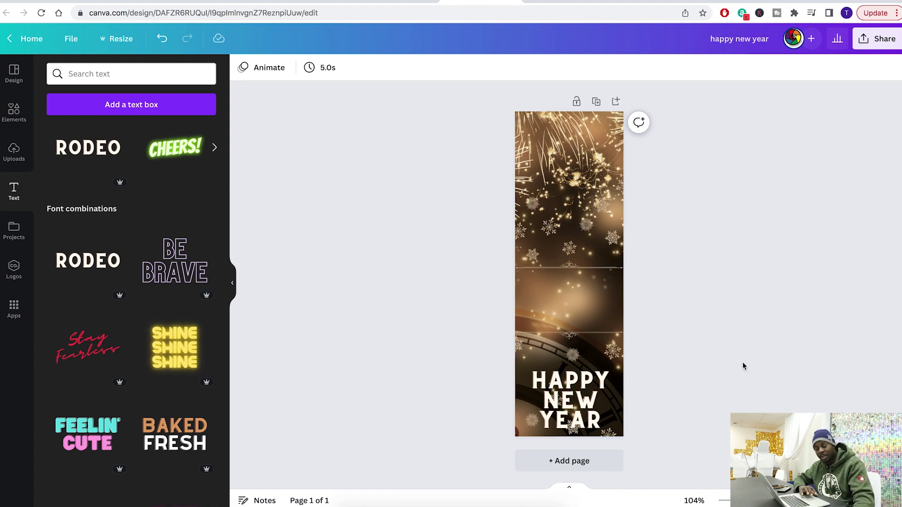
Step: Add a second page to the design and open the template library for it
{"action": "left_click", "coordinate": [545, 464]}
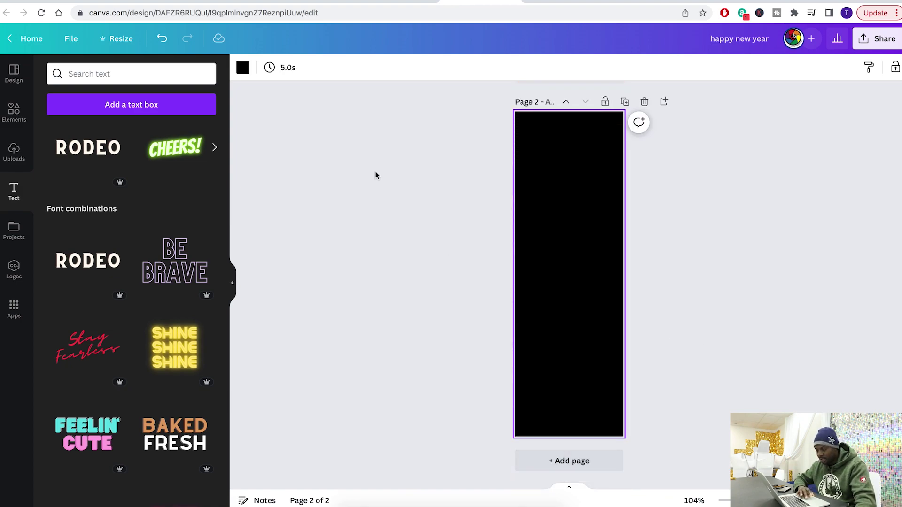
{"action": "left_click", "coordinate": [14, 81]}
{"action": "double_click", "coordinate": [121, 78]}
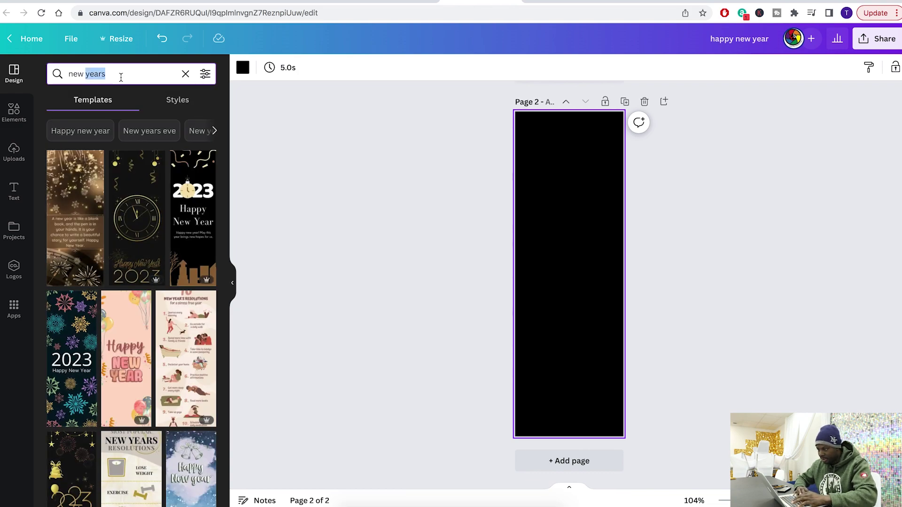
{"action": "type", "text": "c"}
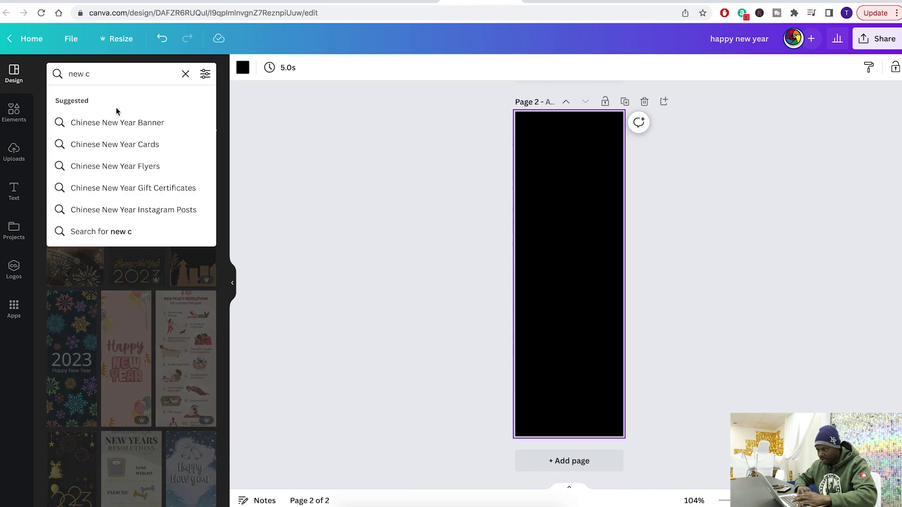
{"action": "left_click", "coordinate": [113, 122]}
Step: Search the templates for "christmas" and apply the red Merry Christmas template with green trees to page 2
{"action": "left_click", "coordinate": [134, 72]}
{"action": "triple_click", "coordinate": [134, 68]}
{"action": "type", "text": "chris"}
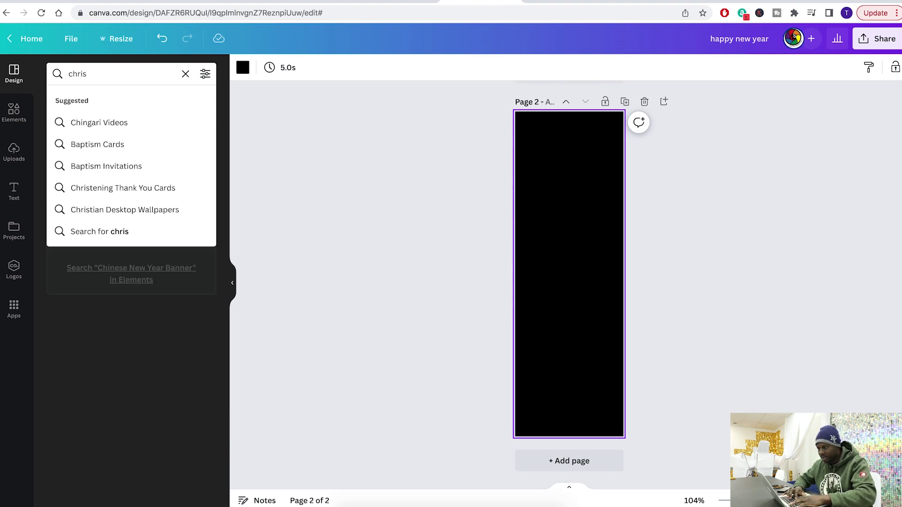
{"action": "type", "text": "tmas"}
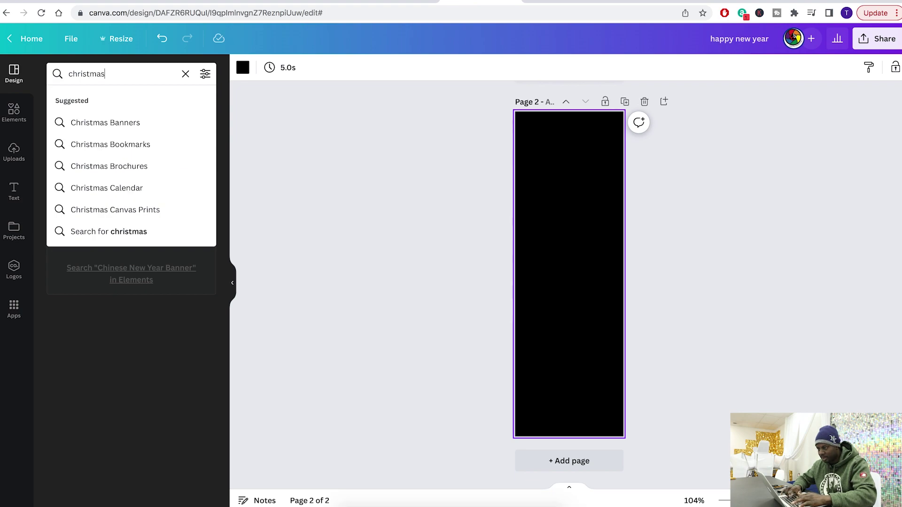
{"action": "key", "text": "Return"}
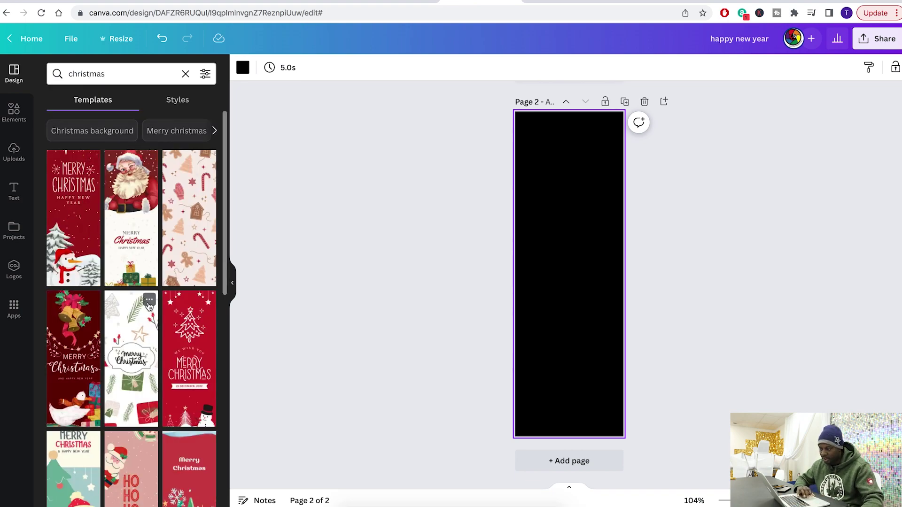
{"action": "scroll", "coordinate": [69, 437], "scroll_direction": "down", "scroll_amount": 6}
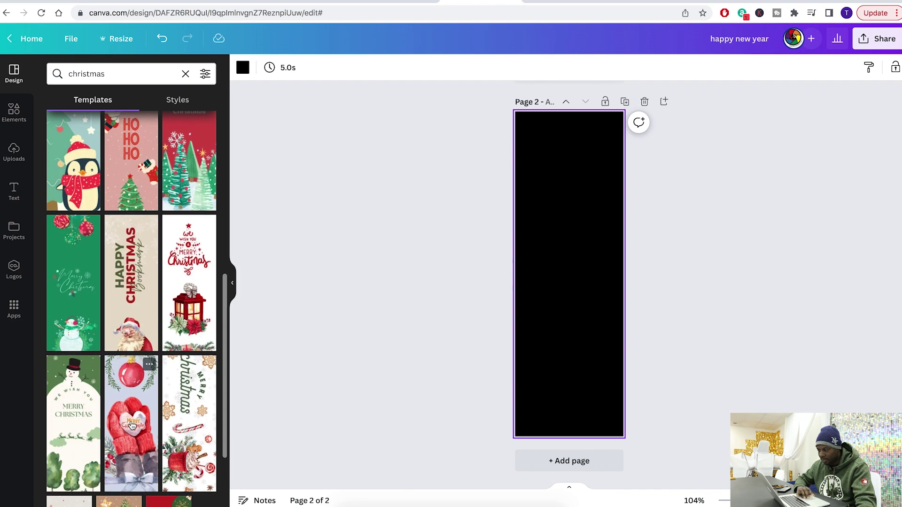
{"action": "left_click", "coordinate": [191, 203]}
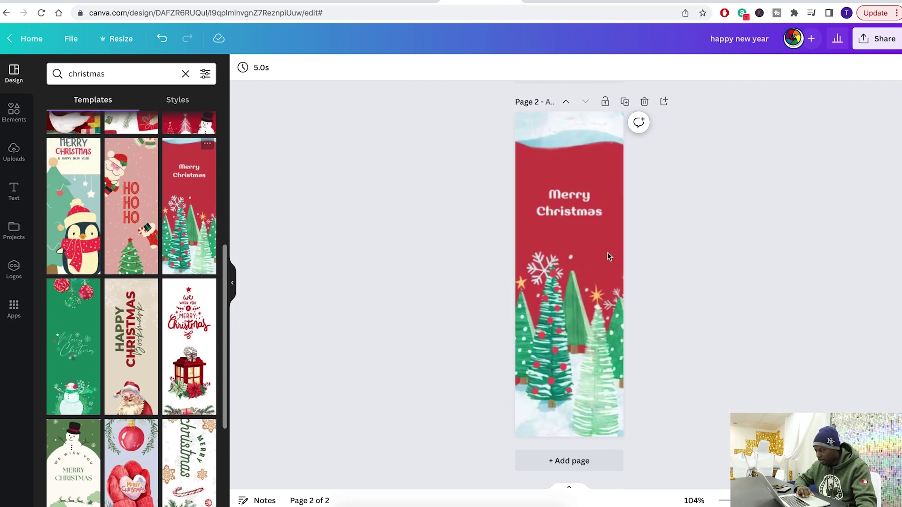
Step: Move the Merry Christmas text down to the bottom of page 2, over the snow and trees
{"action": "left_click", "coordinate": [573, 212]}
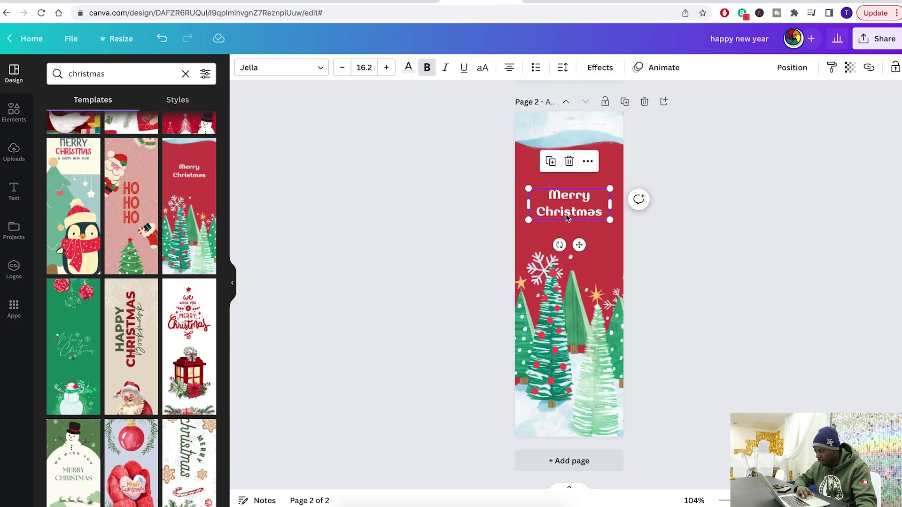
{"action": "left_click_drag", "start_coordinate": [567, 217], "coordinate": [570, 407]}
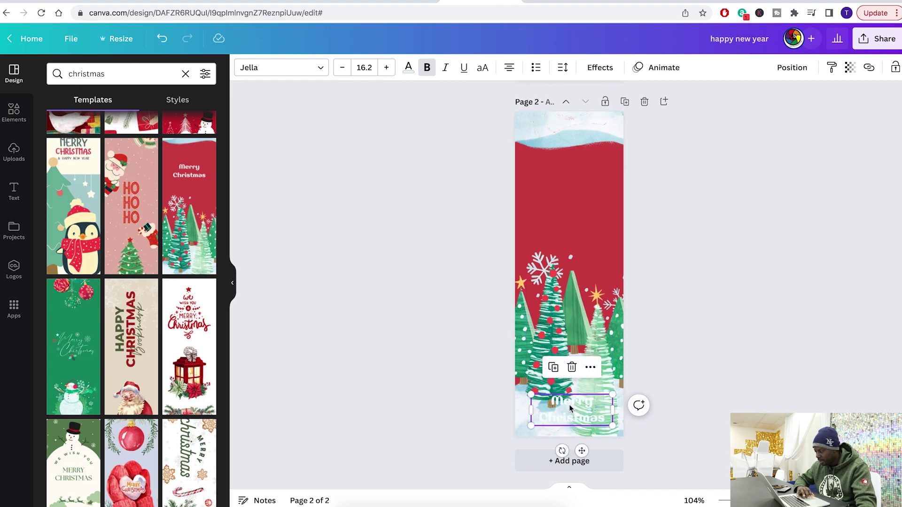
Step: Add a square shape to page 2 and move it down over the trees toward the Merry Christmas text
{"action": "left_click", "coordinate": [14, 121]}
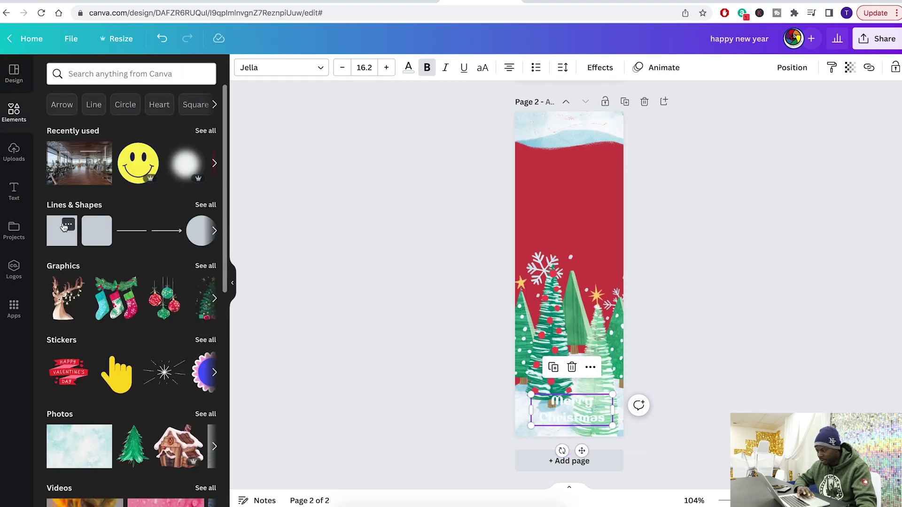
{"action": "left_click", "coordinate": [67, 225]}
{"action": "left_click", "coordinate": [435, 265]}
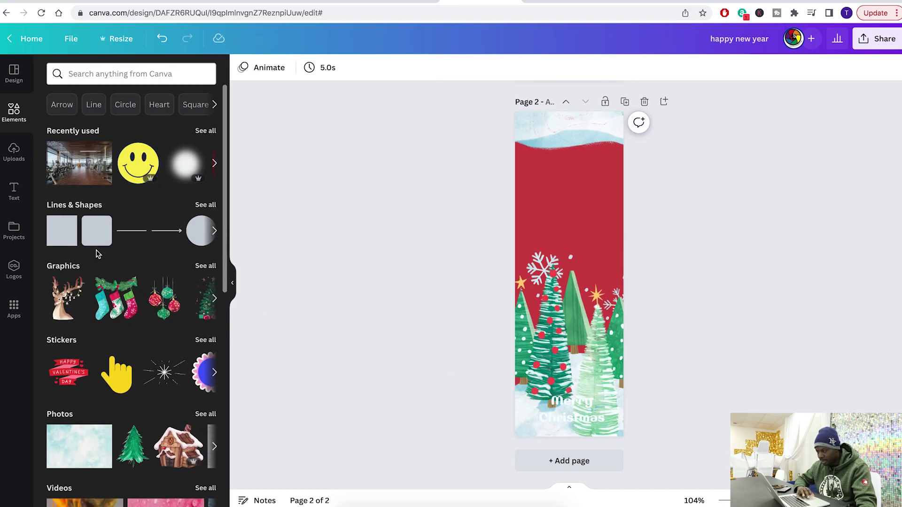
{"action": "left_click", "coordinate": [60, 237]}
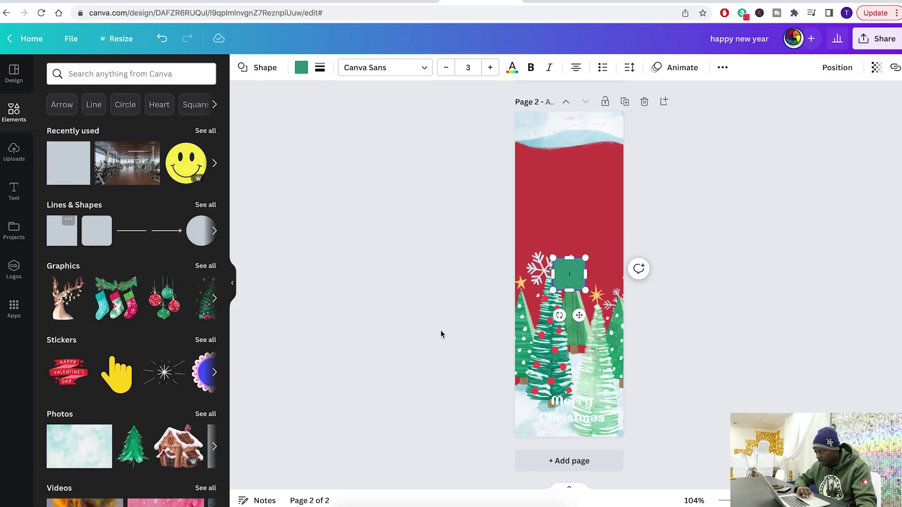
{"action": "left_click_drag", "start_coordinate": [568, 286], "coordinate": [613, 411]}
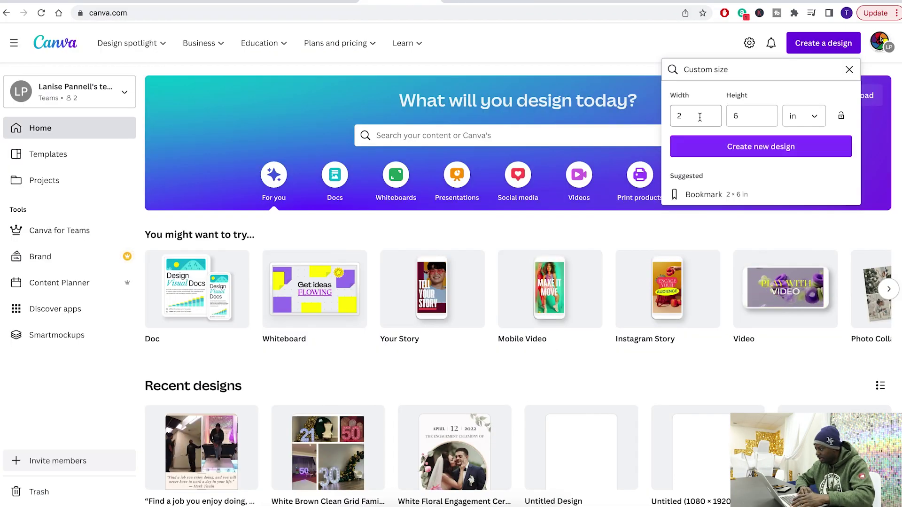
Step: Create a new custom-size design 6 inches wide and 4 inches high
{"action": "left_click", "coordinate": [700, 117]}
{"action": "type", "text": "6"}
{"action": "left_click", "coordinate": [749, 115]}
{"action": "key", "text": "BackSpace"}
{"action": "type", "text": "4"}
{"action": "left_click", "coordinate": [763, 151]}
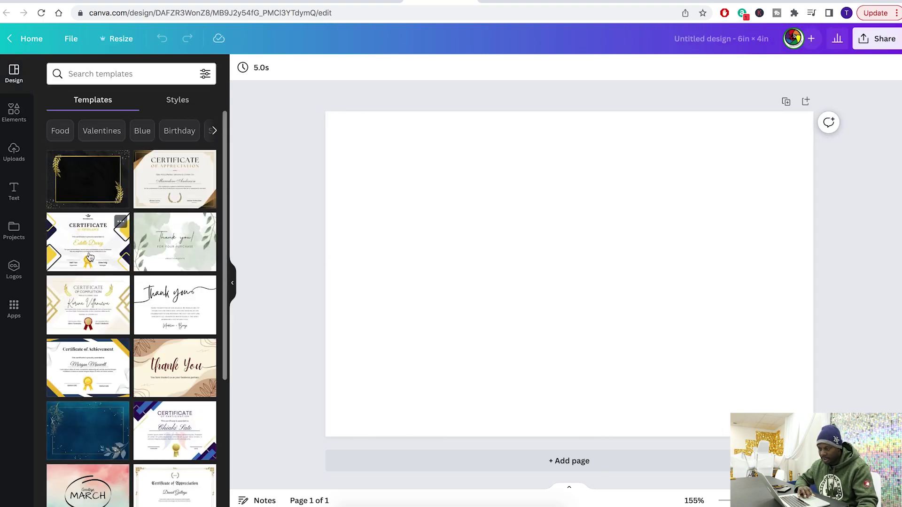
Step: Apply the dark blue template with the gold frame, stars and leaves to the blank page
{"action": "scroll", "coordinate": [79, 250], "scroll_direction": "down", "scroll_amount": 4}
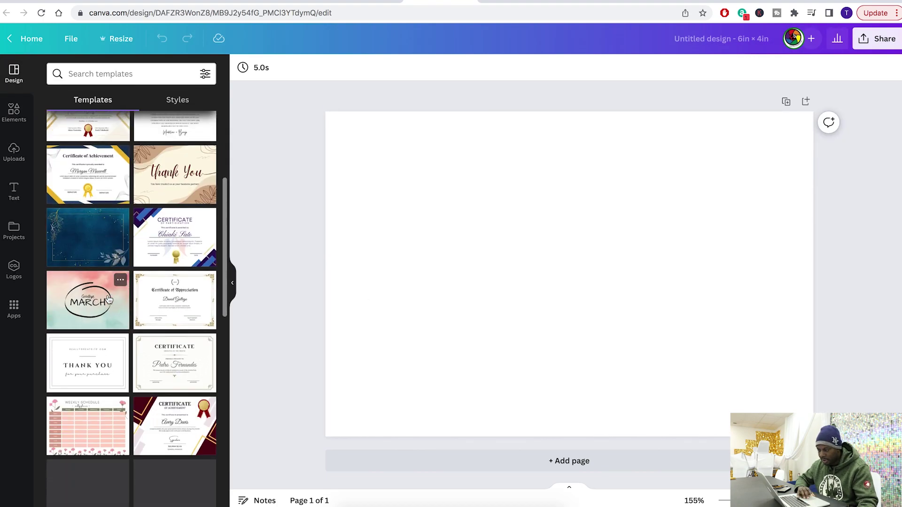
{"action": "left_click", "coordinate": [84, 249]}
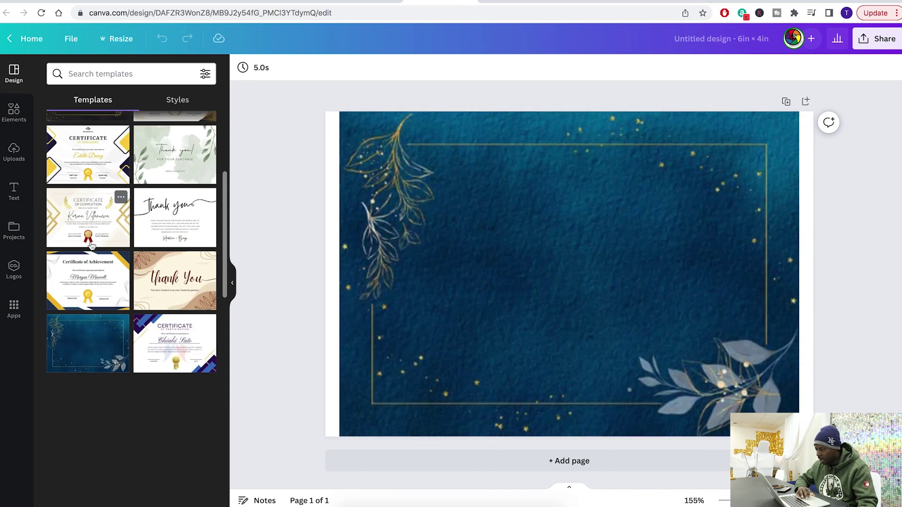
{"action": "left_click", "coordinate": [496, 342]}
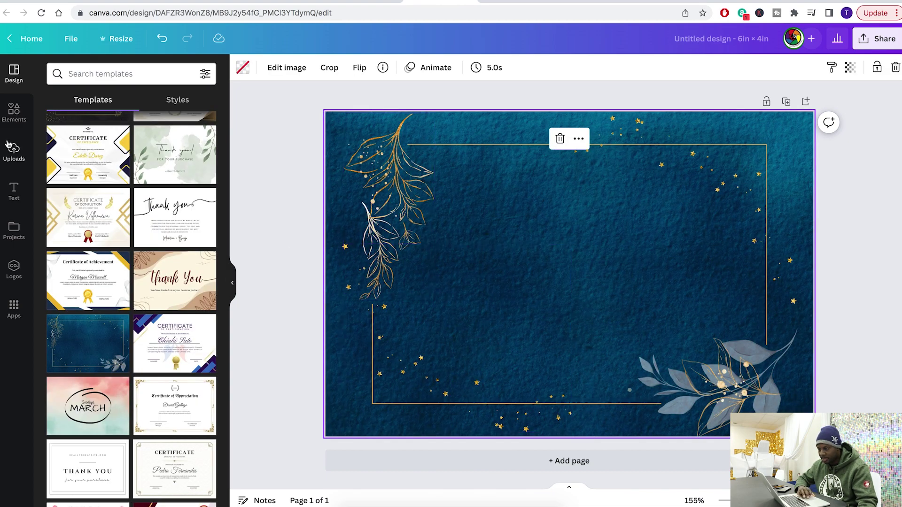
Step: Enter "Happy" as a text search and add the yellow neon SHINE font combination to the page
{"action": "left_click", "coordinate": [14, 191]}
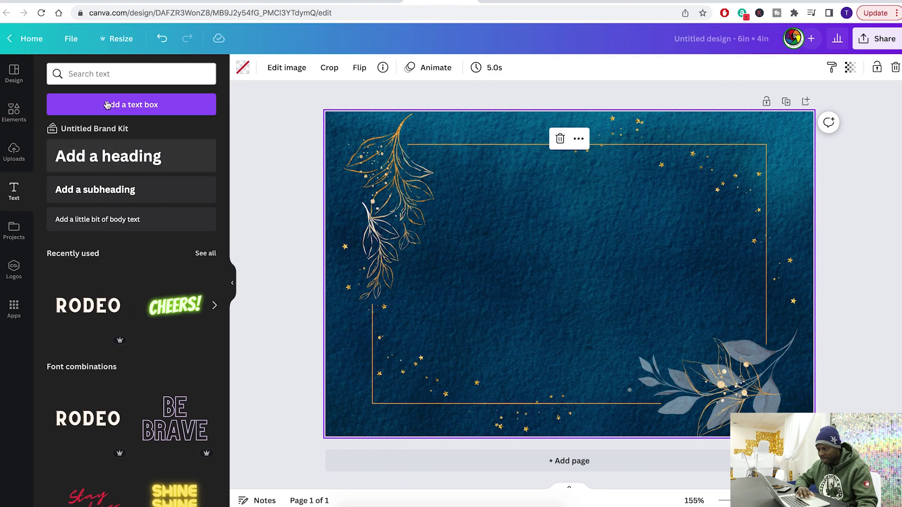
{"action": "left_click", "coordinate": [92, 72]}
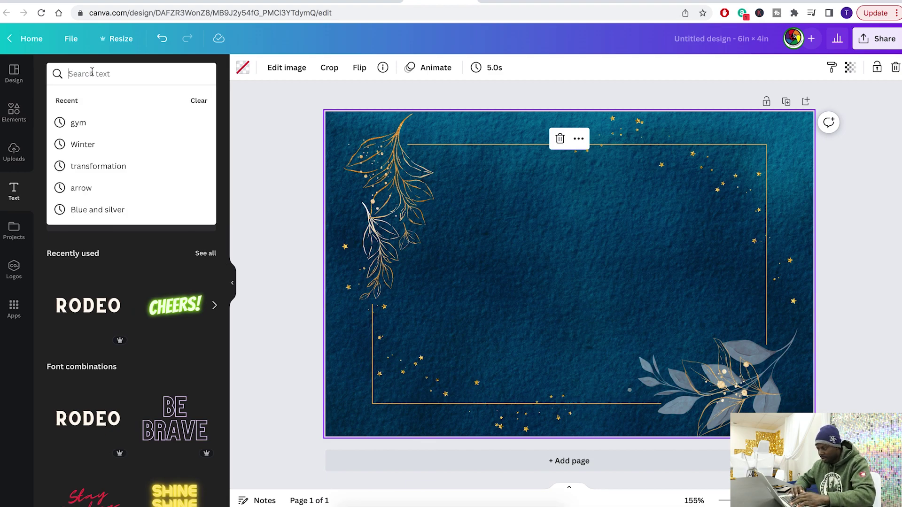
{"action": "type", "text": "Happy"}
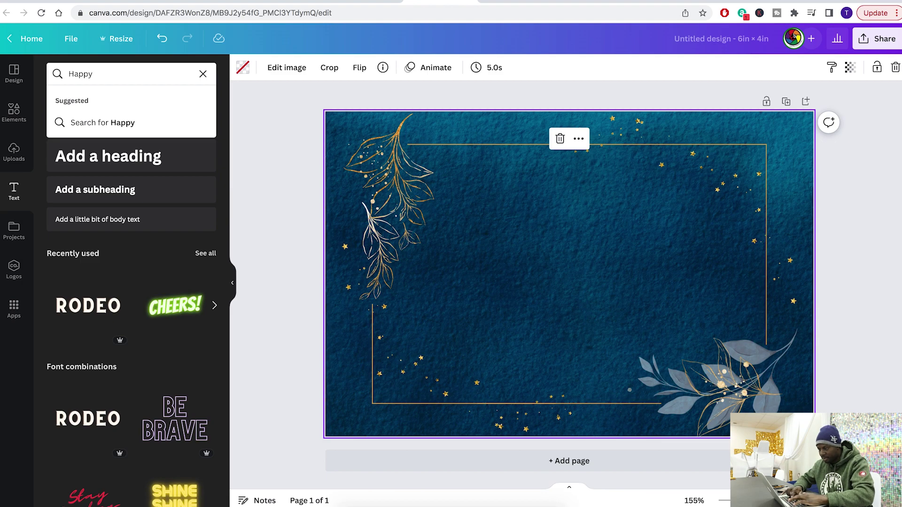
{"action": "scroll", "coordinate": [159, 425], "scroll_direction": "down", "scroll_amount": 3}
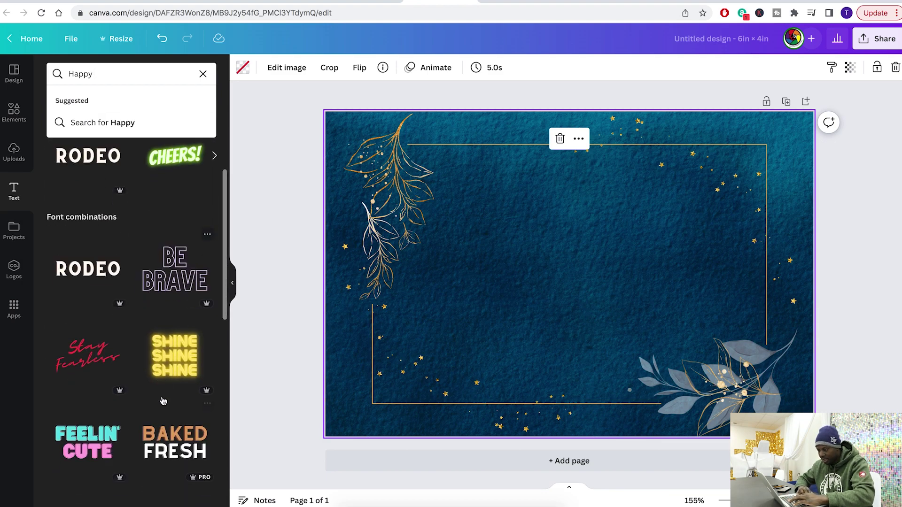
{"action": "left_click", "coordinate": [175, 356]}
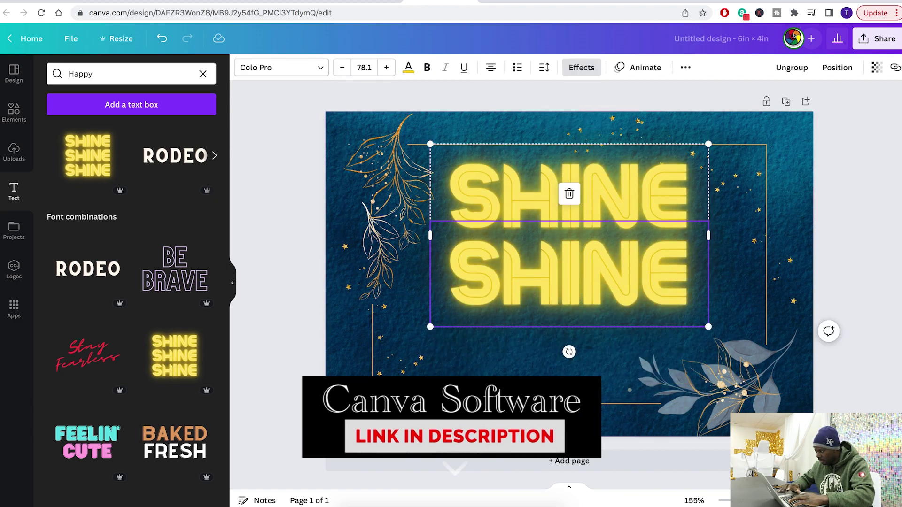
Step: Replace the SHINE text with HAPPY and GRADUATION on two separate lines
{"action": "double_click", "coordinate": [538, 225]}
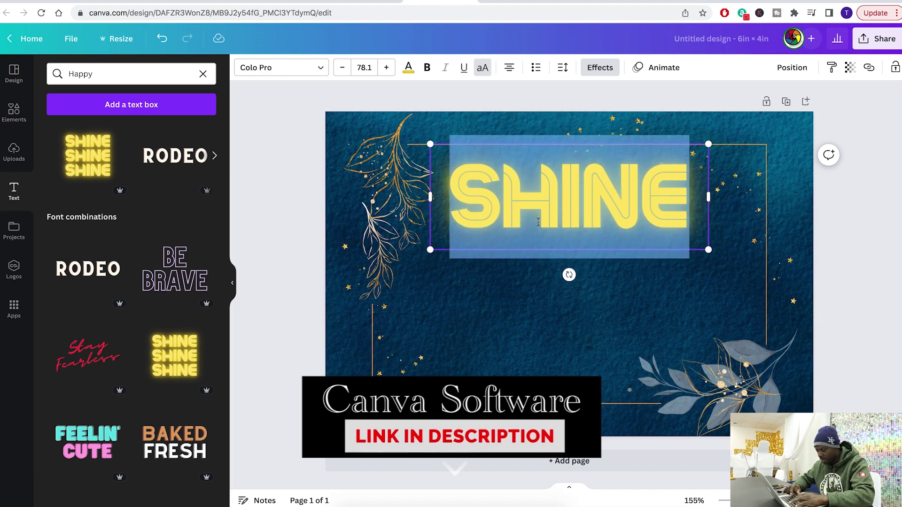
{"action": "type", "text": "HAPPY"}
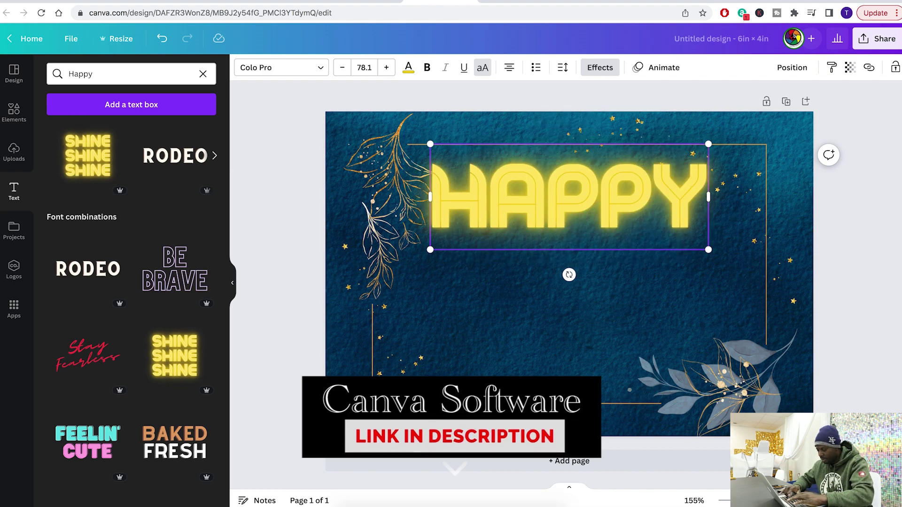
{"action": "key", "text": "Return"}
{"action": "type", "text": "GRADUATI"}
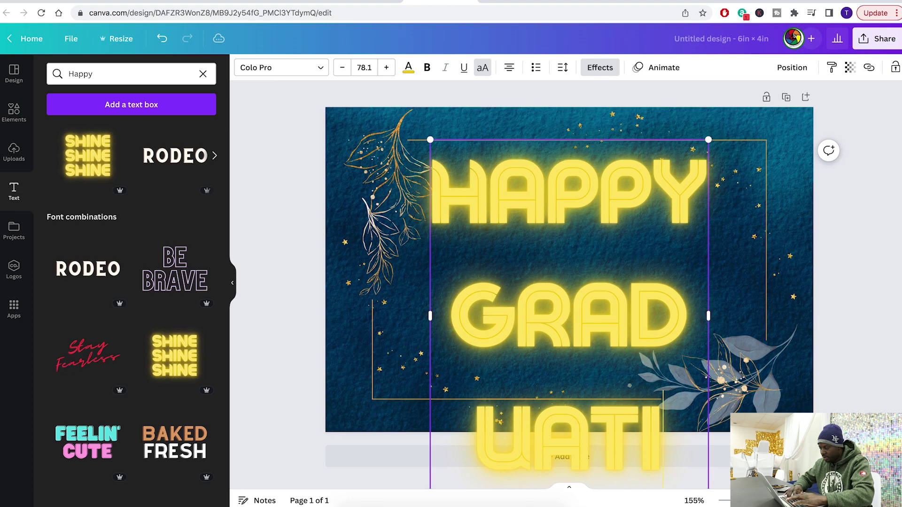
{"action": "type", "text": "ON"}
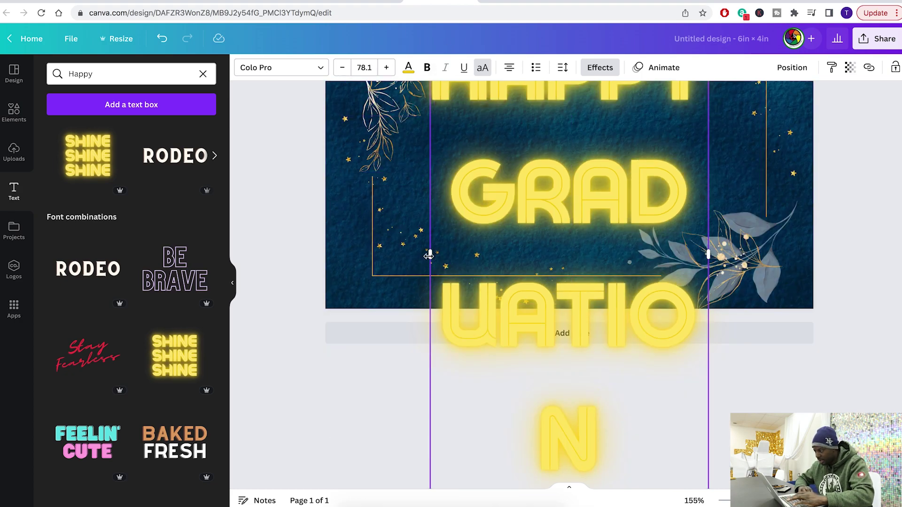
Step: Set the font size of GRADUATION and HAPPY to 20 and move the text to the bottom centre of the design
{"action": "left_click", "coordinate": [361, 69]}
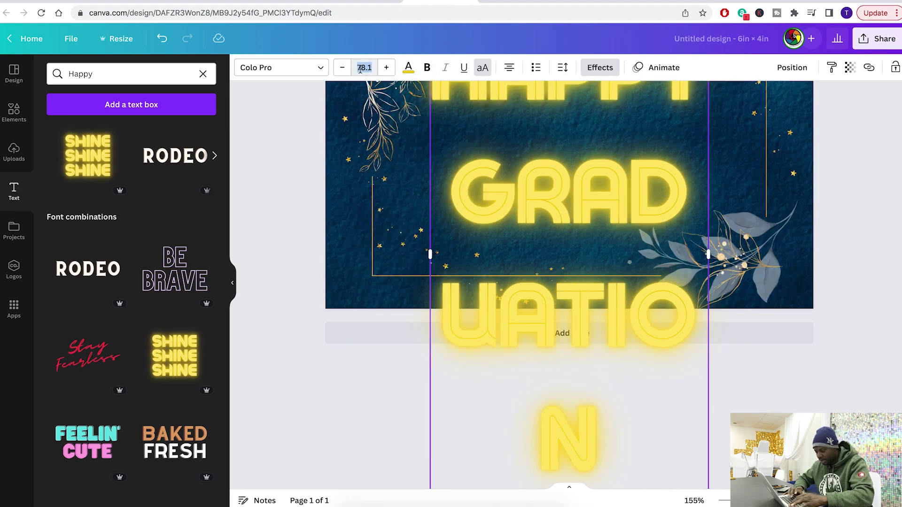
{"action": "type", "text": "2"}
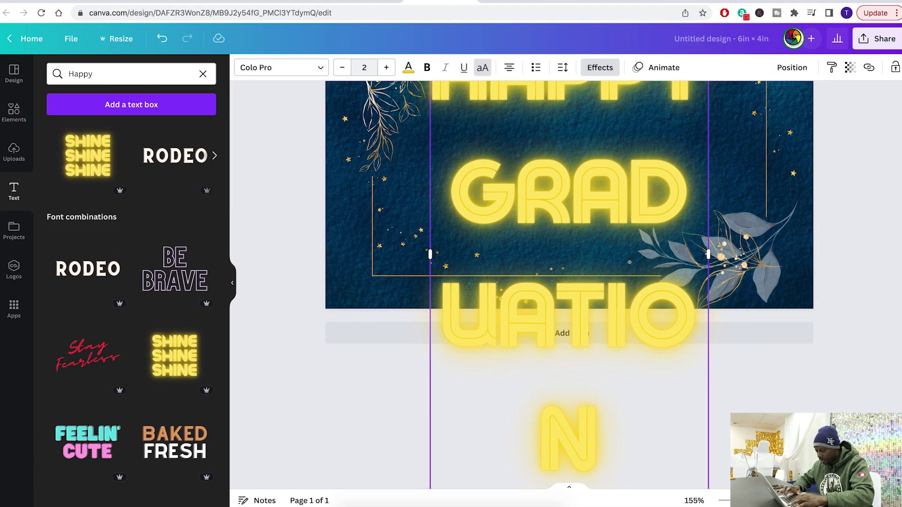
{"action": "type", "text": "0"}
{"action": "key", "text": "Return"}
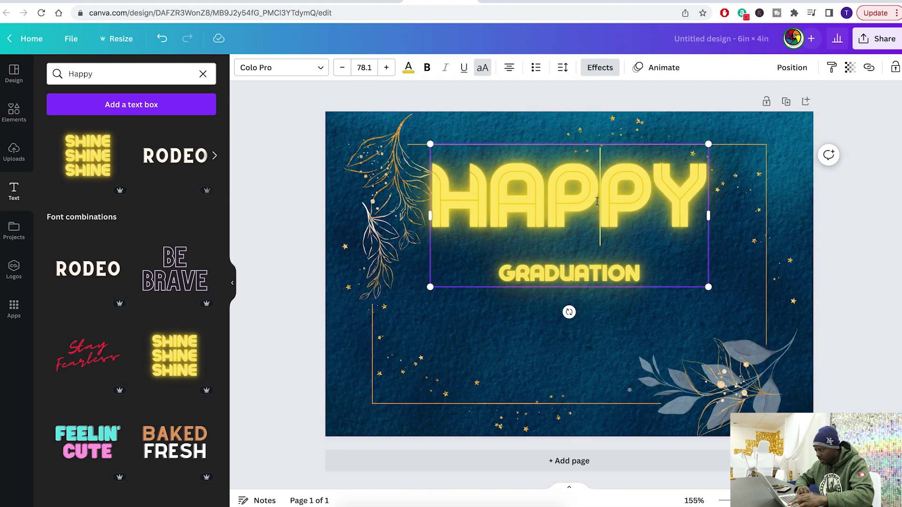
{"action": "double_click", "coordinate": [598, 201]}
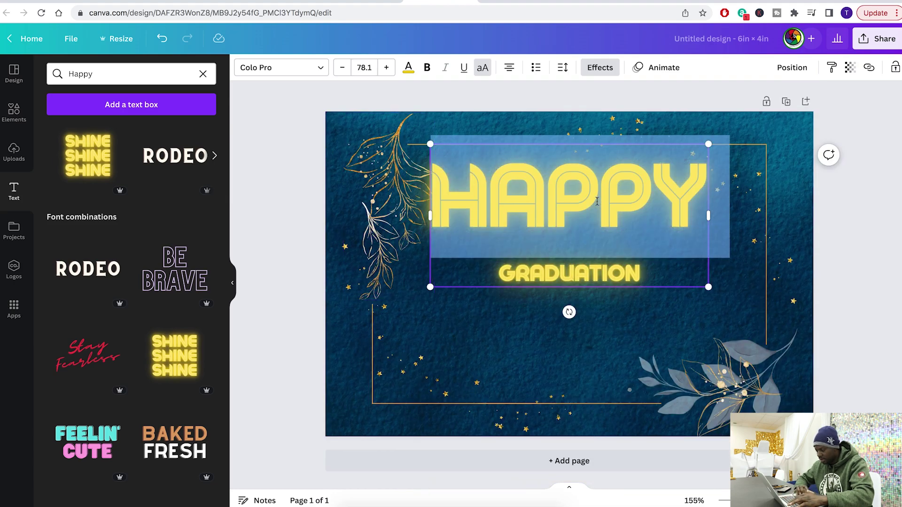
{"action": "left_click", "coordinate": [365, 69]}
{"action": "key", "text": "Return"}
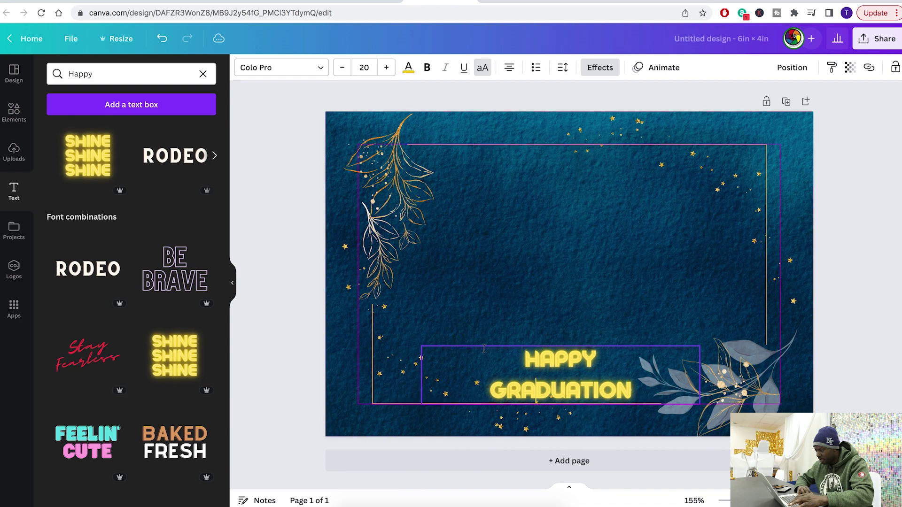
{"action": "left_click", "coordinate": [853, 295]}
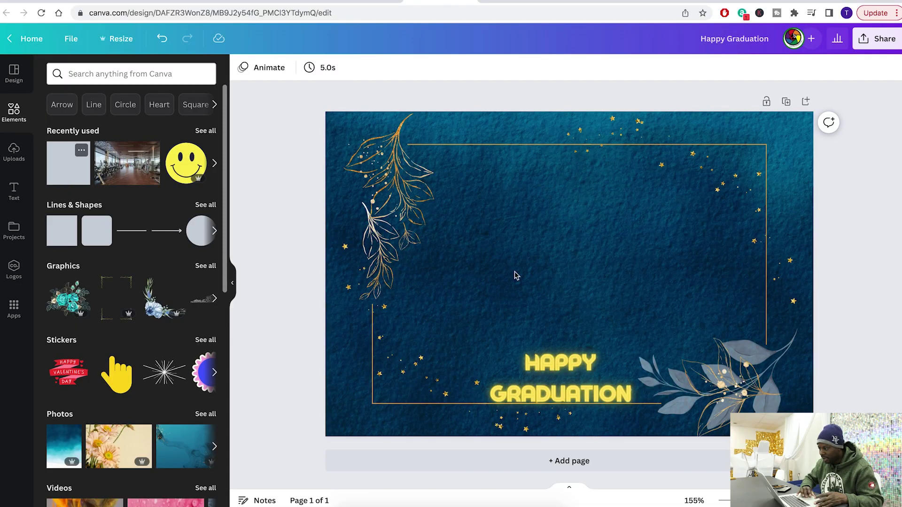
Step: Add a square placeholder shape in the upper-right area inside the gold frame
{"action": "key", "text": "r"}
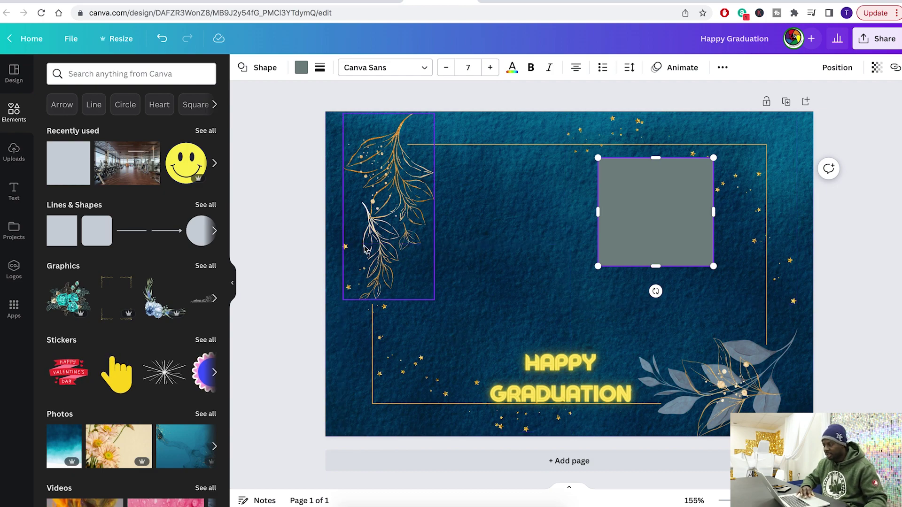
{"action": "left_click", "coordinate": [276, 263]}
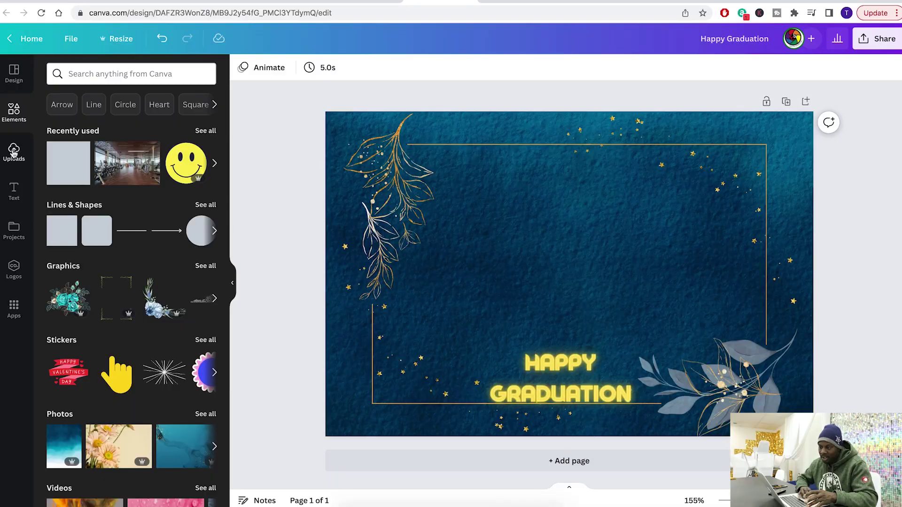
Step: Add the uploaded photo of the man in the tan and black hoodie with outstretched arms to the design
{"action": "left_click", "coordinate": [10, 160]}
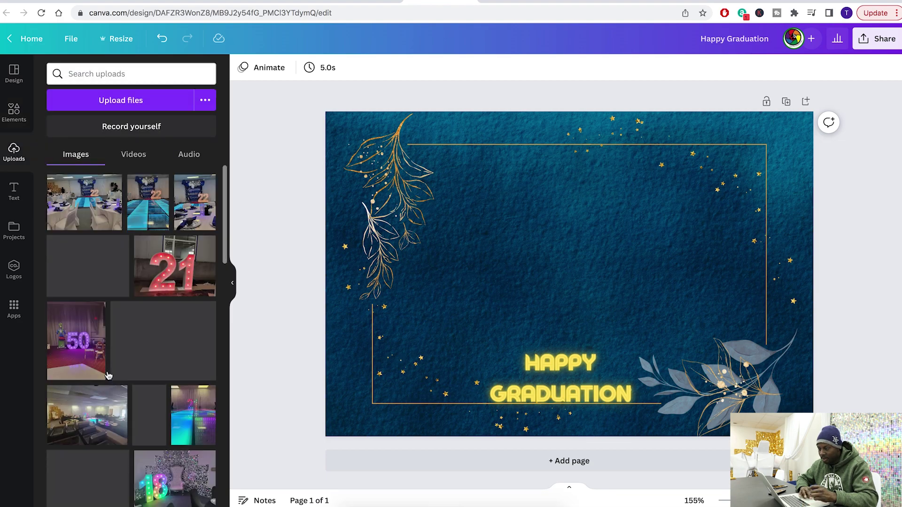
{"action": "scroll", "coordinate": [131, 383], "scroll_direction": "down", "scroll_amount": 10}
{"action": "scroll", "coordinate": [132, 382], "scroll_direction": "up", "scroll_amount": 5}
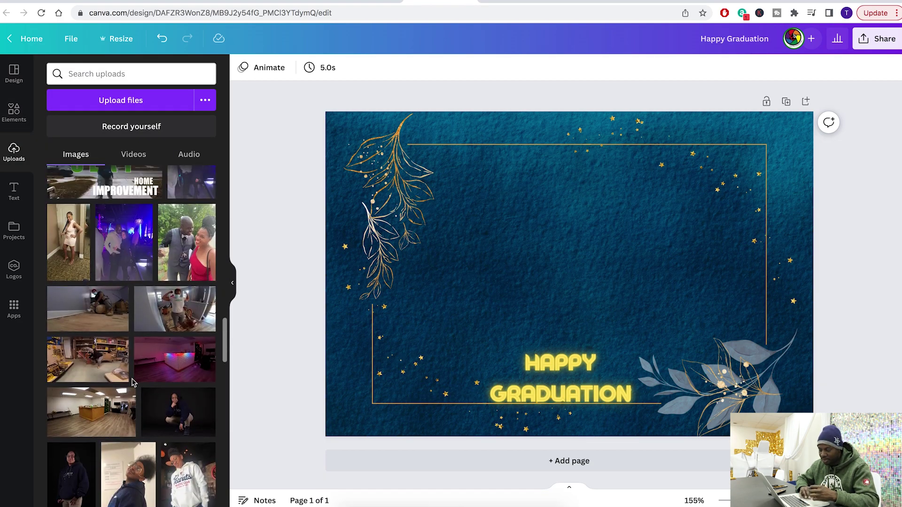
{"action": "scroll", "coordinate": [133, 383], "scroll_direction": "up", "scroll_amount": 5}
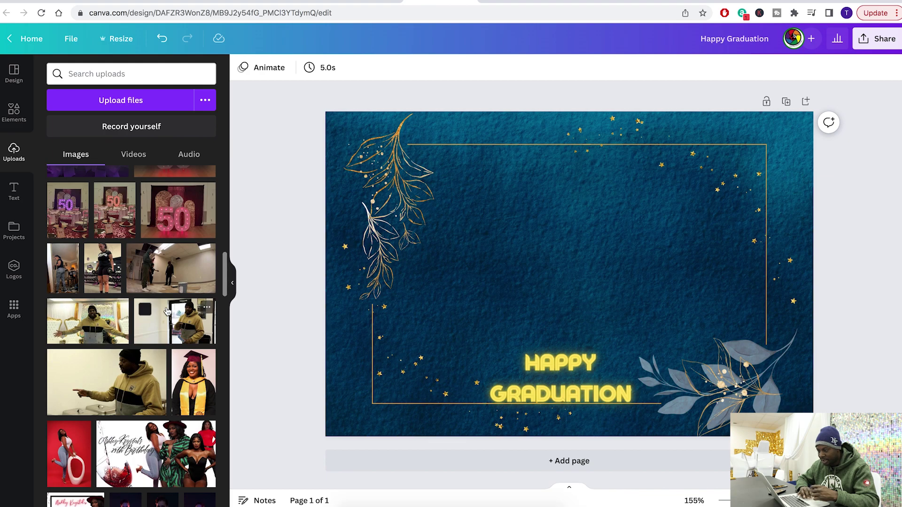
{"action": "left_click", "coordinate": [84, 327]}
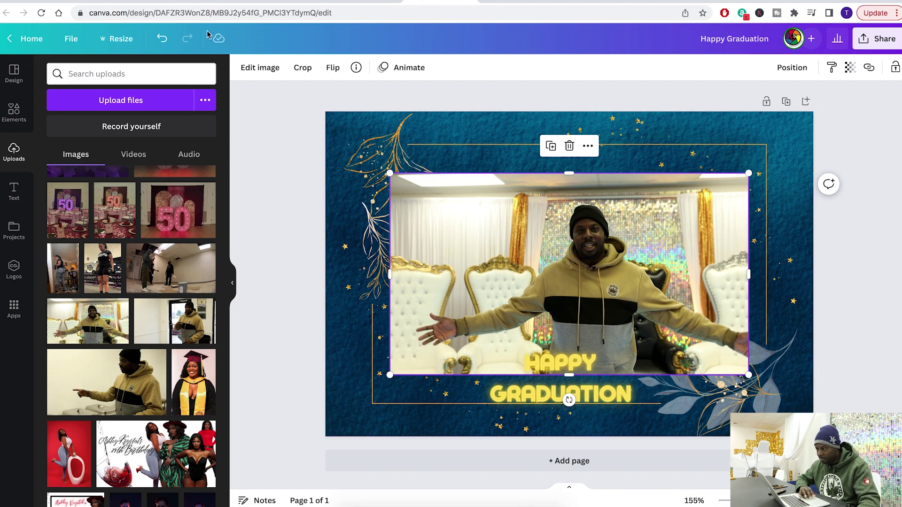
Step: Remove the background from the hoodie photo, then shrink the cutout and place it in the design's lower-left corner
{"action": "left_click", "coordinate": [260, 68]}
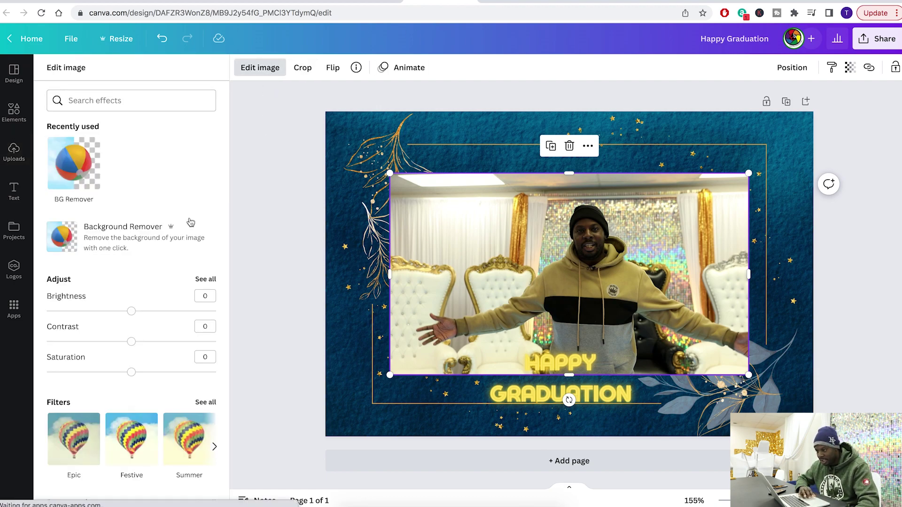
{"action": "left_click", "coordinate": [65, 243]}
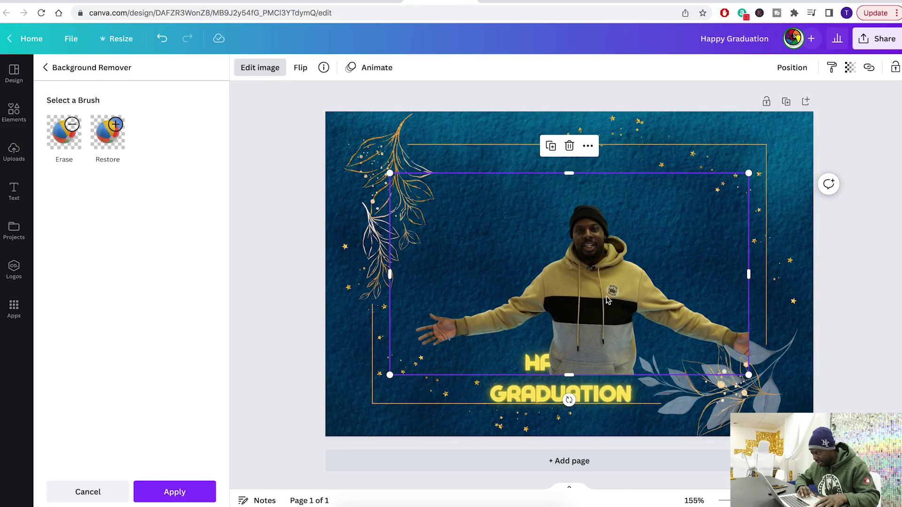
{"action": "left_click_drag", "start_coordinate": [609, 300], "coordinate": [497, 358]}
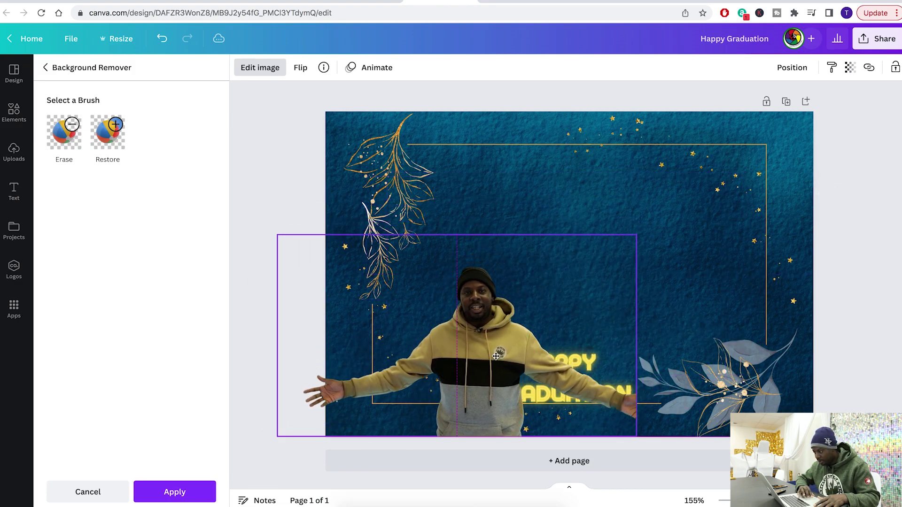
{"action": "left_click_drag", "start_coordinate": [638, 235], "coordinate": [503, 309]}
{"action": "left_click_drag", "start_coordinate": [413, 361], "coordinate": [439, 361]}
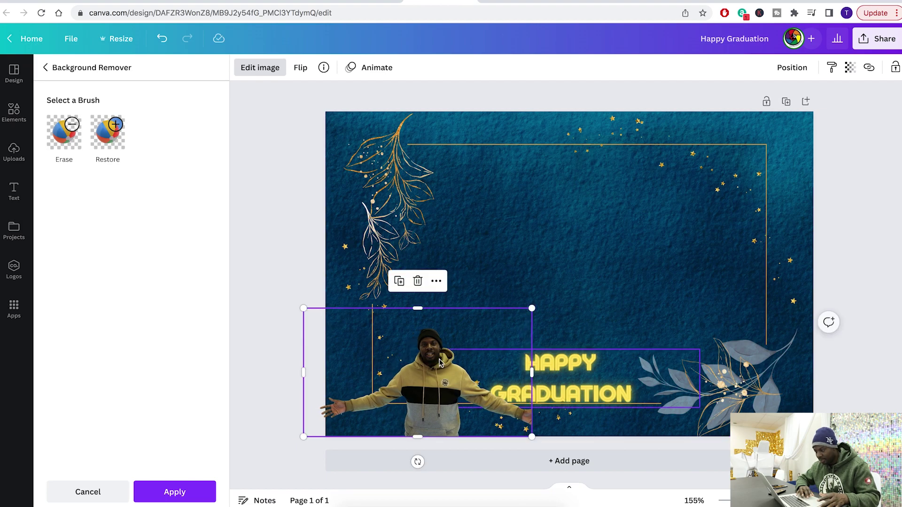
Step: Add the uploaded 29th birthday banner with the four women and the wine glass to the design
{"action": "left_click", "coordinate": [14, 151]}
{"action": "scroll", "coordinate": [106, 346], "scroll_direction": "down", "scroll_amount": 5}
{"action": "scroll", "coordinate": [106, 346], "scroll_direction": "down", "scroll_amount": 10}
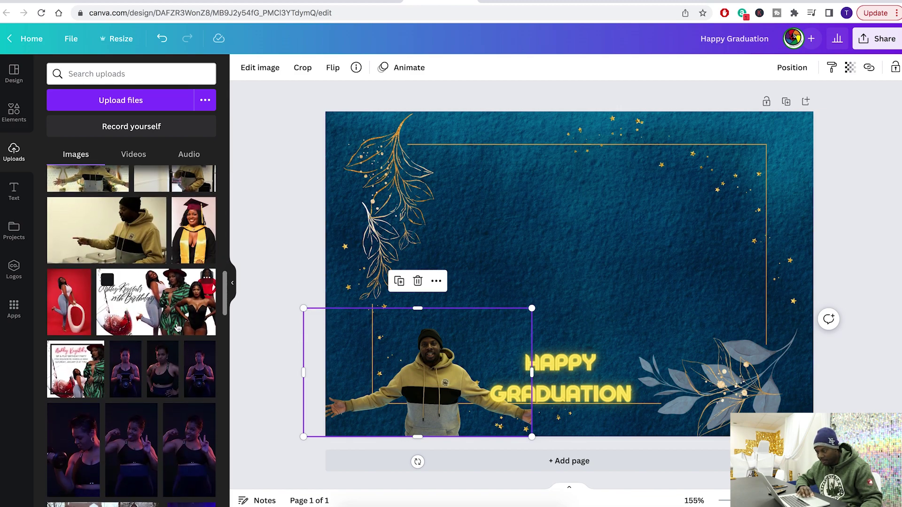
{"action": "left_click", "coordinate": [177, 328]}
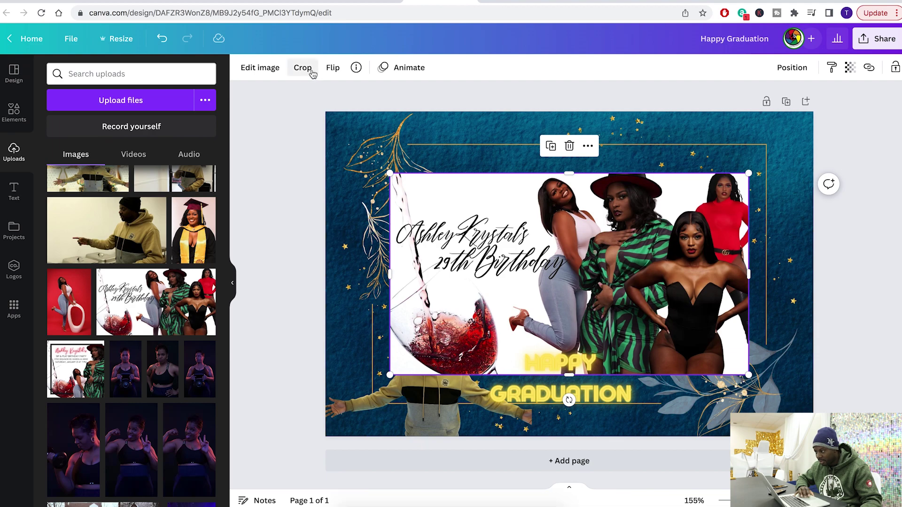
Step: Remove the background from the birthday banner image, then shrink the cutout of the four women and place it in the design's lower-right corner
{"action": "left_click", "coordinate": [261, 68]}
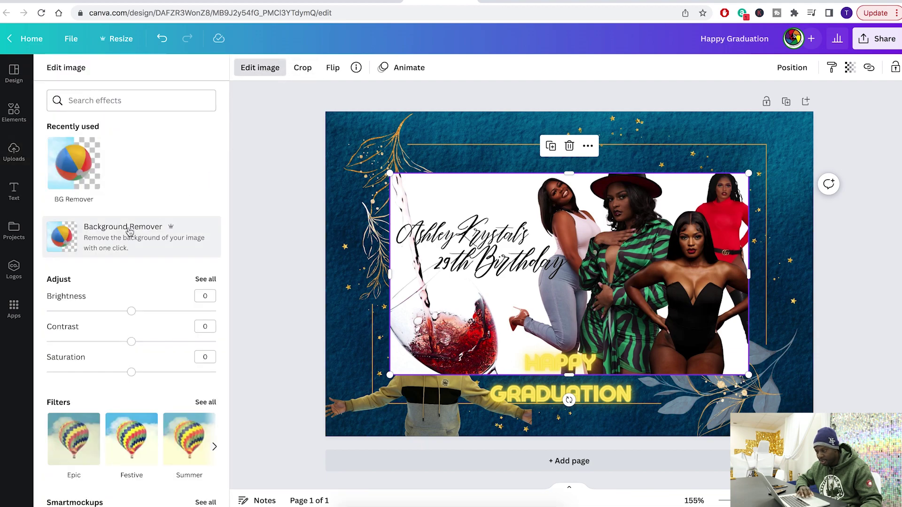
{"action": "left_click", "coordinate": [80, 239]}
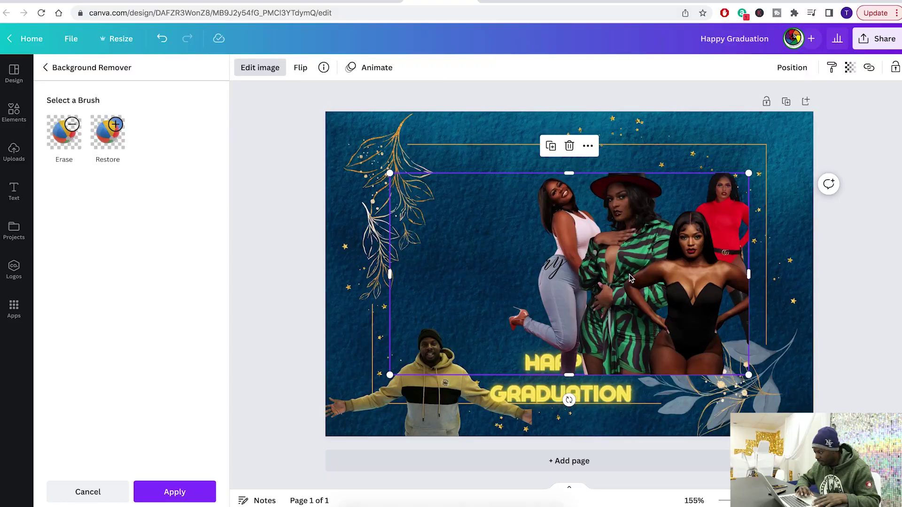
{"action": "left_click_drag", "start_coordinate": [631, 275], "coordinate": [705, 339]}
{"action": "left_click_drag", "start_coordinate": [462, 237], "coordinate": [590, 302]}
{"action": "mouse_move", "coordinate": [705, 345]}
{"action": "left_mouse_down"}
{"action": "mouse_move", "coordinate": [687, 344]}
{"action": "mouse_move", "coordinate": [696, 344]}
{"action": "left_mouse_up"}
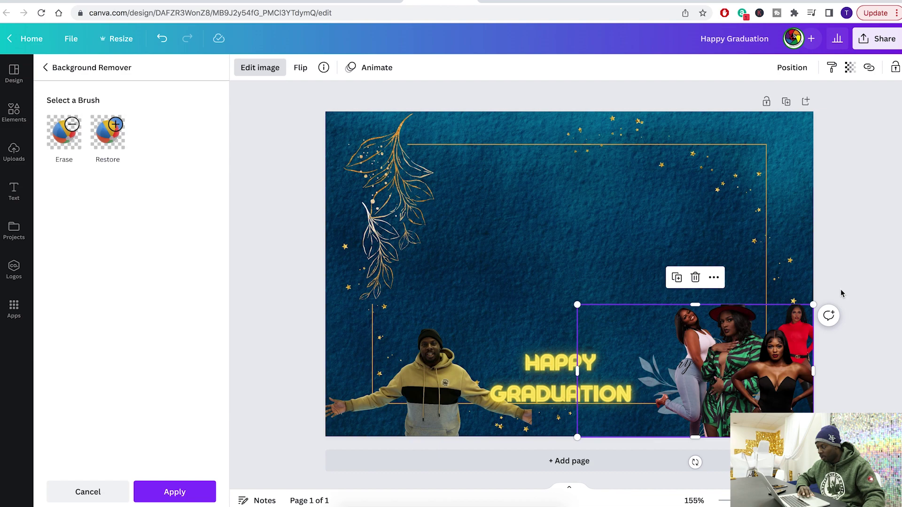
{"action": "left_click", "coordinate": [841, 293]}
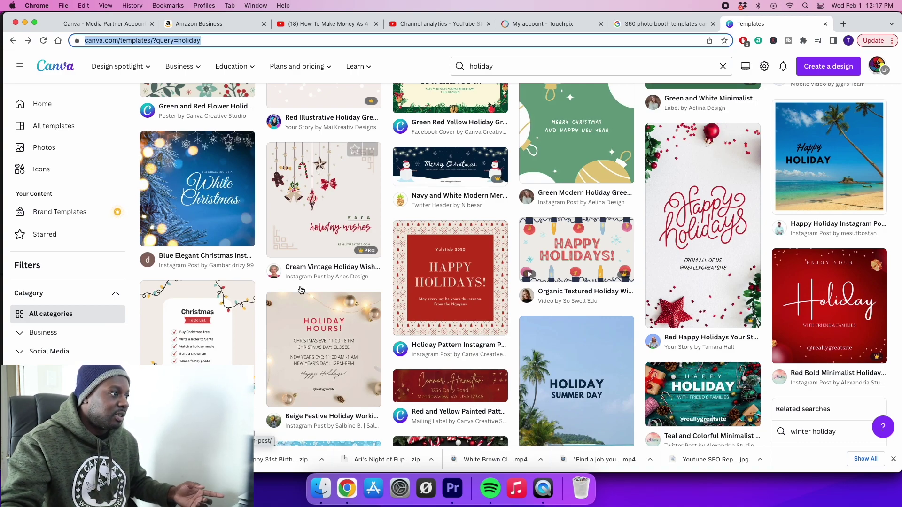
Step: Browse the holiday templates and open the Blue Elegant Christmas Instagram Post template for customizing
{"action": "scroll", "coordinate": [301, 290], "scroll_direction": "down", "scroll_amount": 3}
{"action": "scroll", "coordinate": [771, 150], "scroll_direction": "up", "scroll_amount": 3}
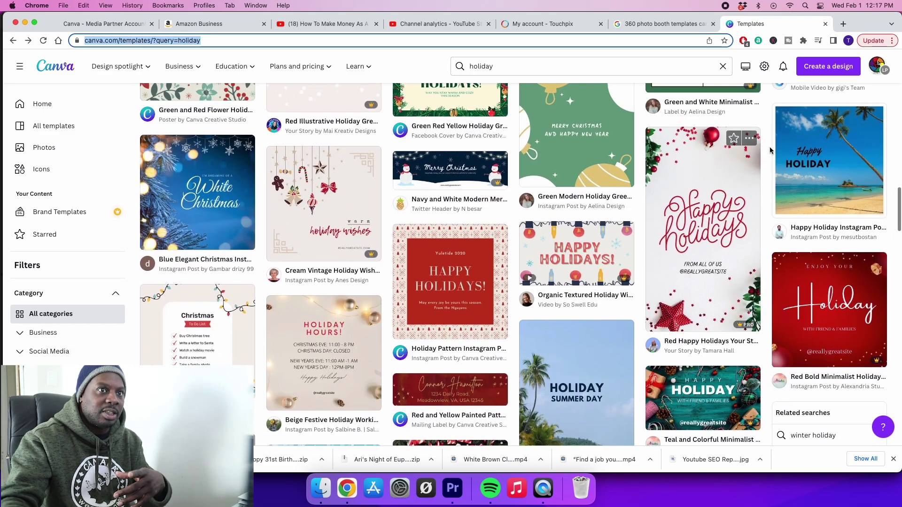
{"action": "scroll", "coordinate": [265, 254], "scroll_direction": "up", "scroll_amount": 10}
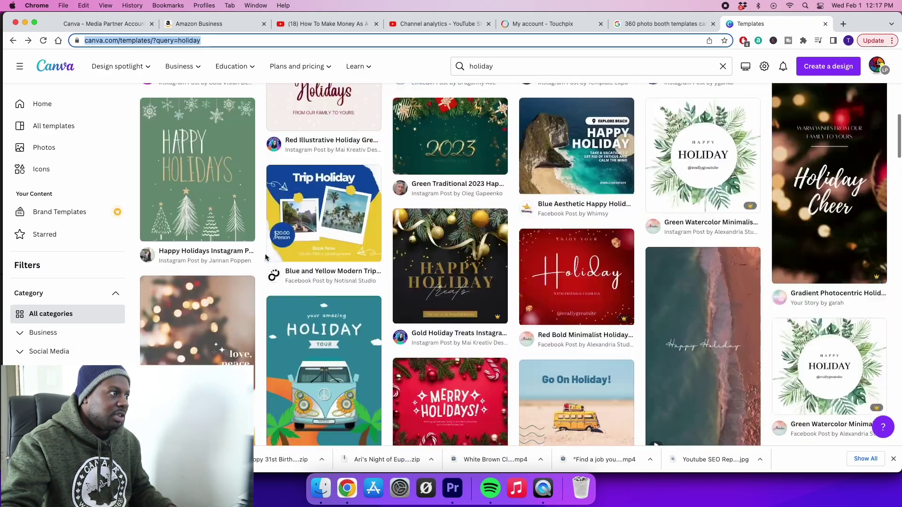
{"action": "scroll", "coordinate": [243, 282], "scroll_direction": "down", "scroll_amount": 10}
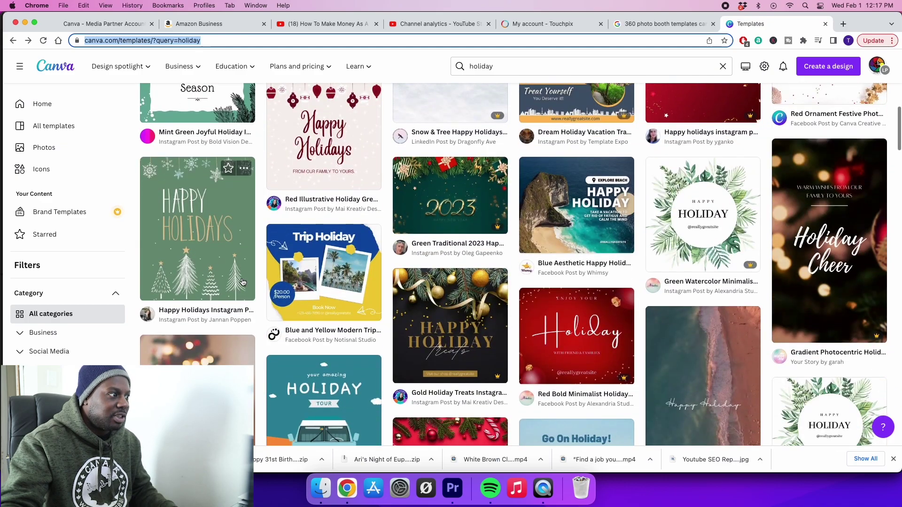
{"action": "scroll", "coordinate": [243, 282], "scroll_direction": "down", "scroll_amount": 2}
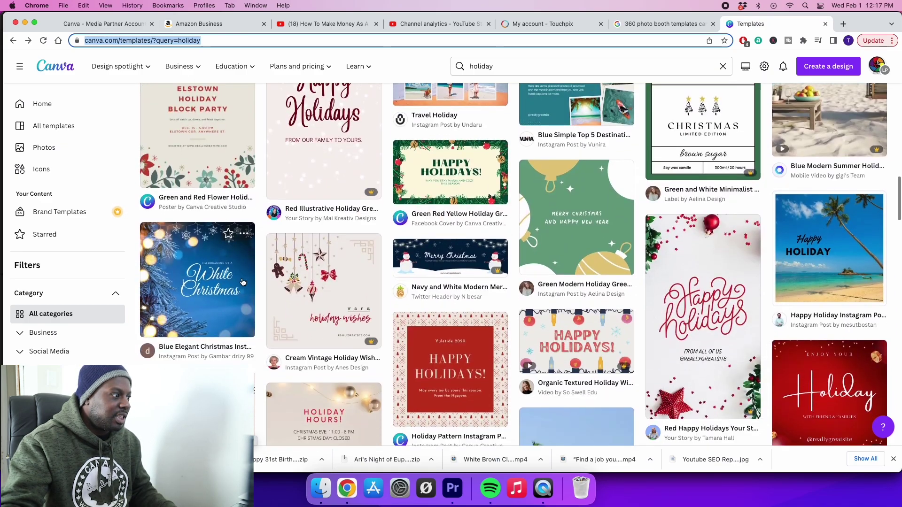
{"action": "left_click", "coordinate": [219, 287]}
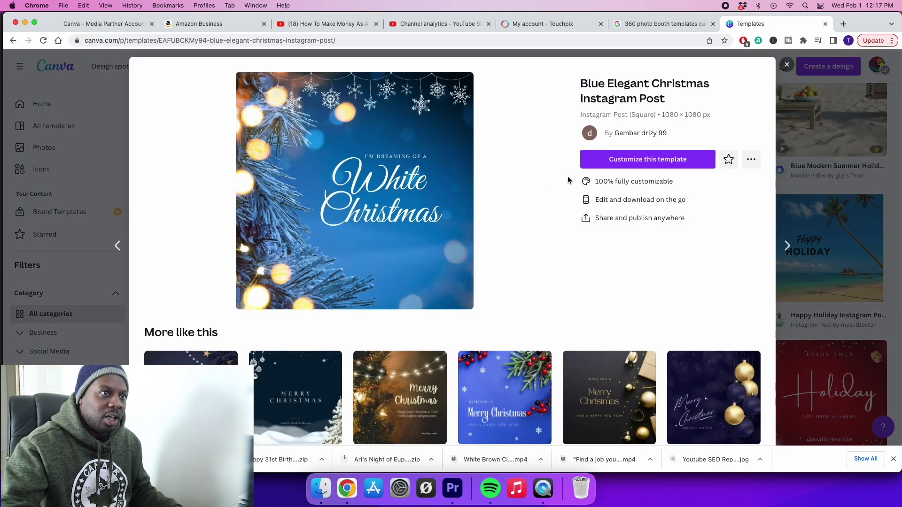
{"action": "left_click", "coordinate": [622, 159]}
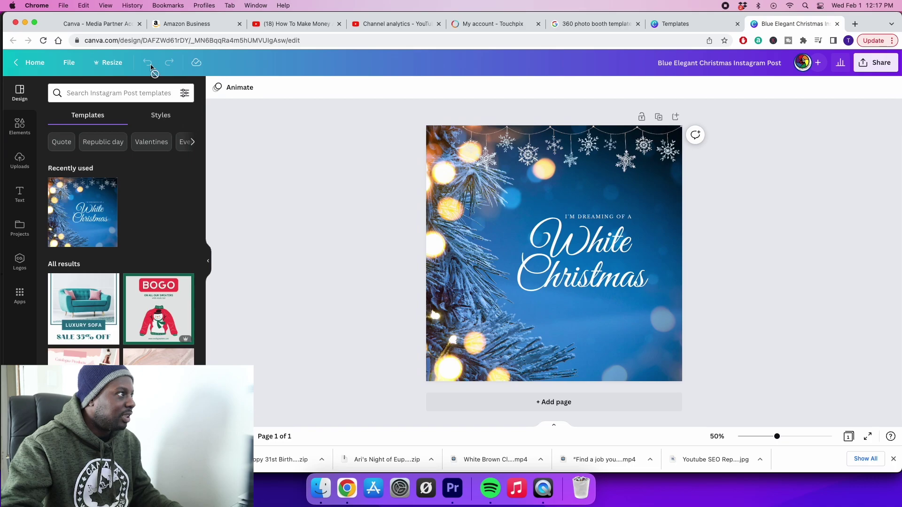
Step: Resize the White Christmas design to a custom size of 2 × 6 inches
{"action": "left_click", "coordinate": [110, 64]}
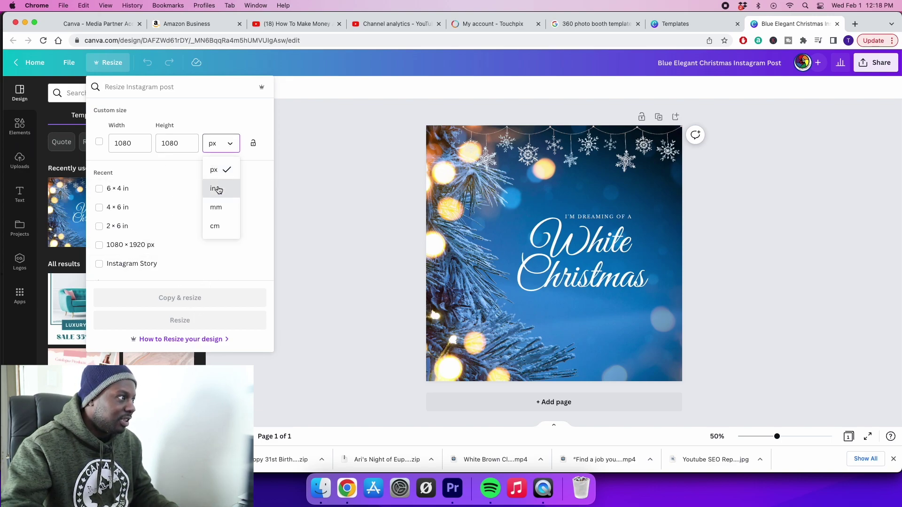
{"action": "left_click", "coordinate": [217, 190]}
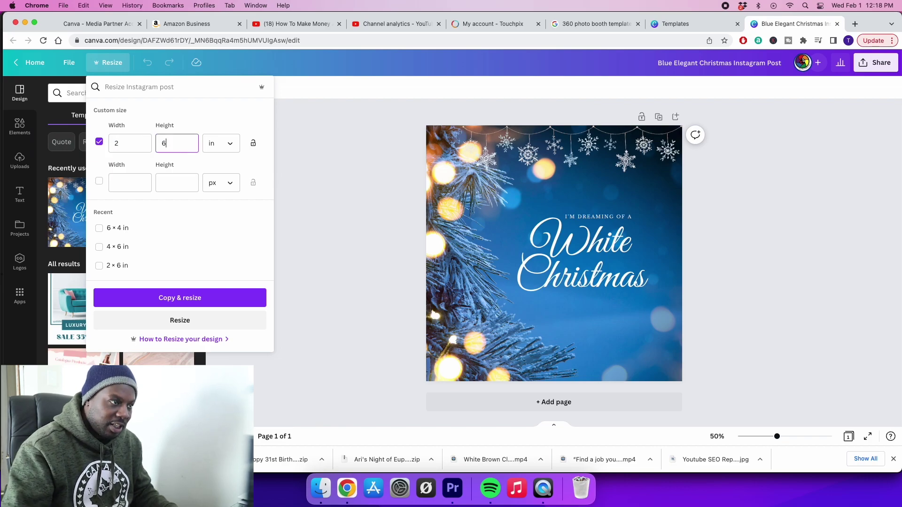
{"action": "left_click", "coordinate": [198, 317]}
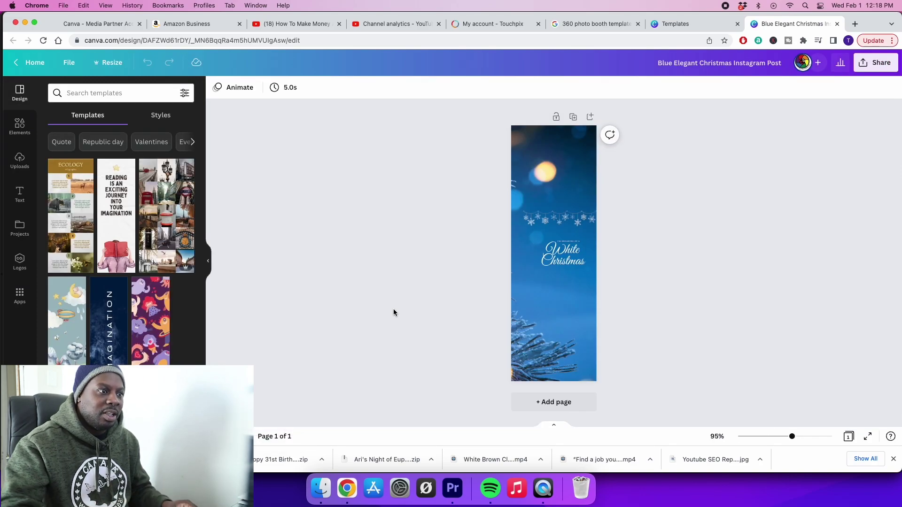
Step: Move the White Christmas text to the bottom of the strip and the snowflake garland to its top edge
{"action": "left_click", "coordinate": [559, 264]}
{"action": "left_click_drag", "start_coordinate": [559, 265], "coordinate": [576, 355]}
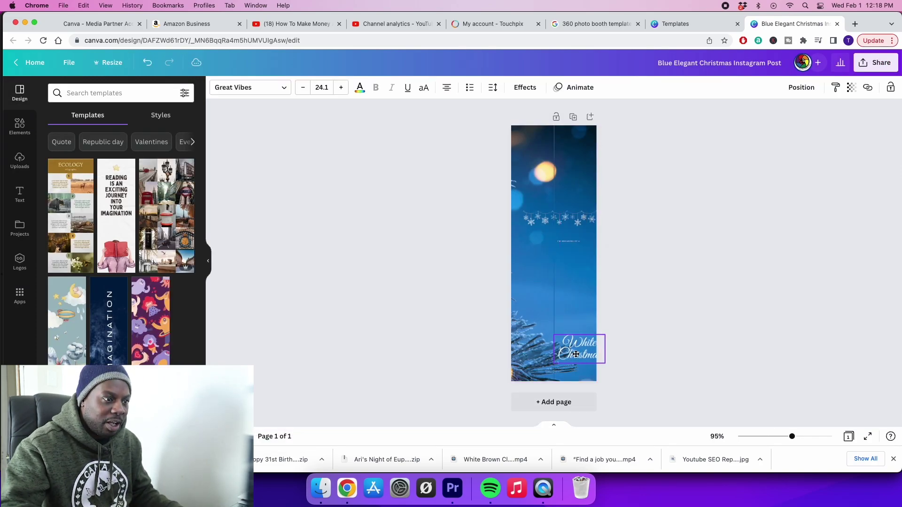
{"action": "left_click_drag", "start_coordinate": [546, 215], "coordinate": [543, 132]}
{"action": "left_click", "coordinate": [520, 303]}
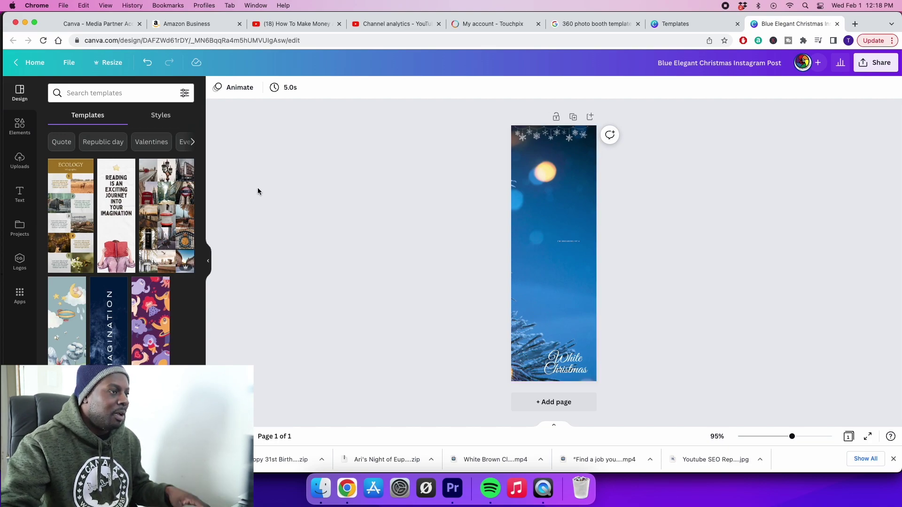
Step: Resize the White Christmas strip to a custom size of 6 × 4 inches
{"action": "left_click", "coordinate": [111, 66]}
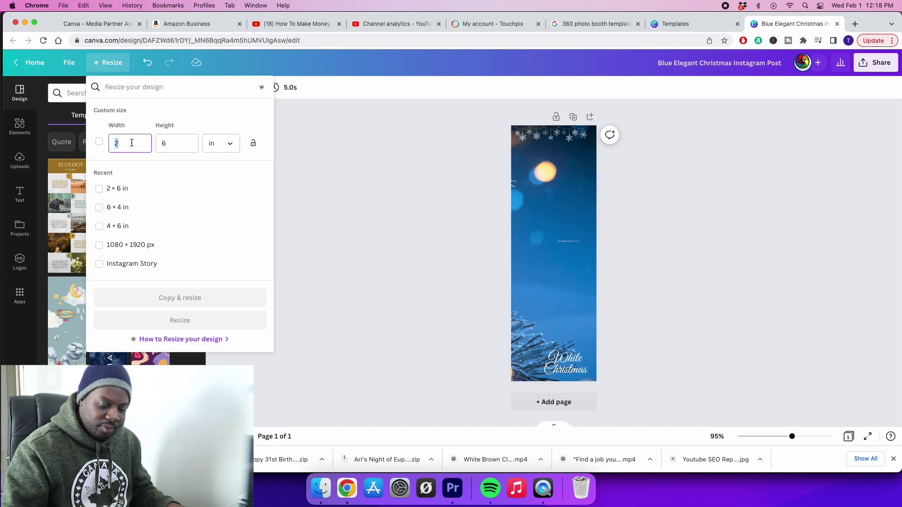
{"action": "type", "text": "6"}
{"action": "left_click", "coordinate": [166, 148]}
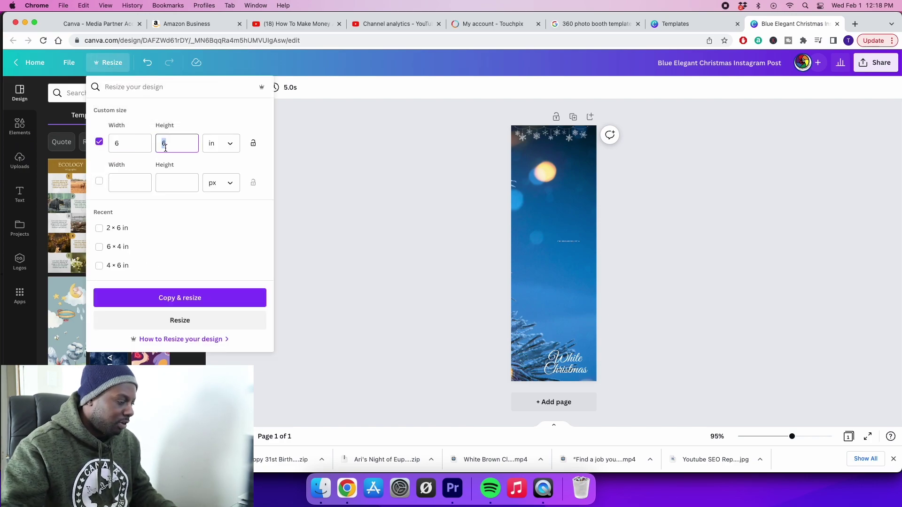
{"action": "key", "text": "BackSpace"}
{"action": "type", "text": "4"}
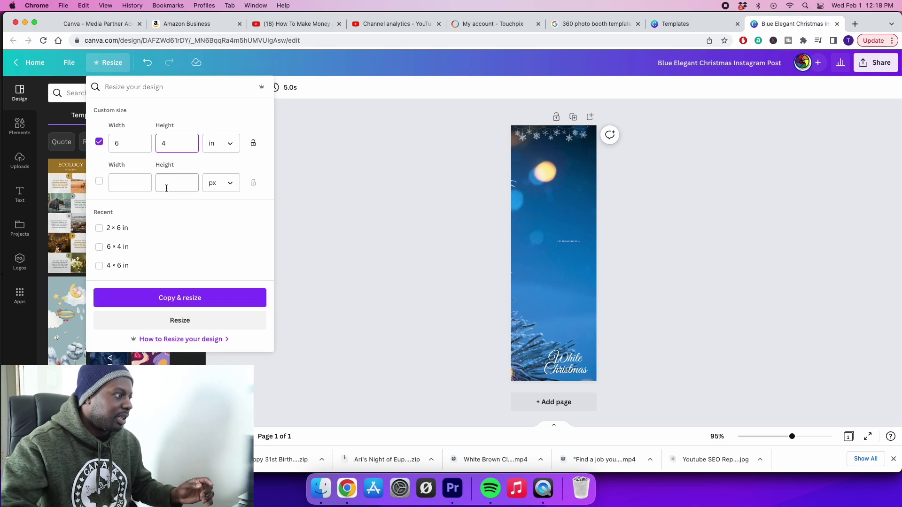
{"action": "left_click", "coordinate": [187, 320]}
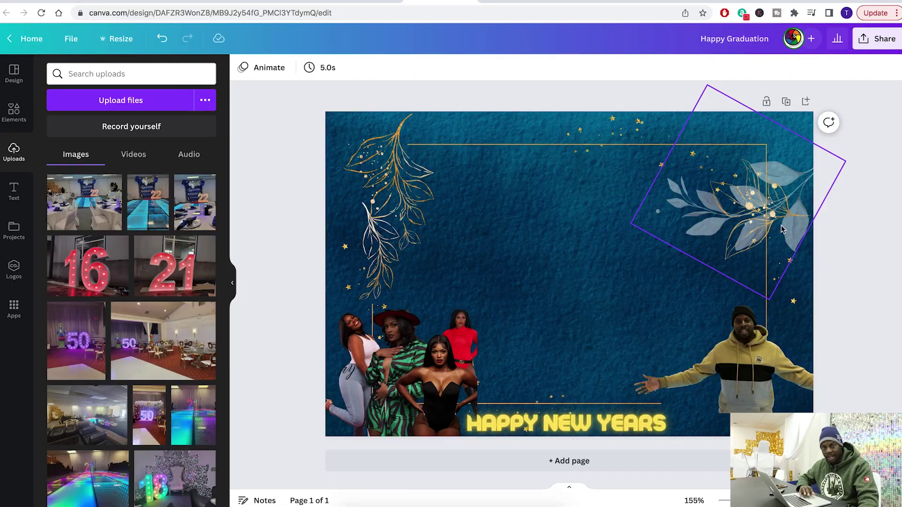
Step: Download the Happy Graduation design as a JPG at size 1 and quality 80, then dismiss the download notice
{"action": "left_click", "coordinate": [878, 41]}
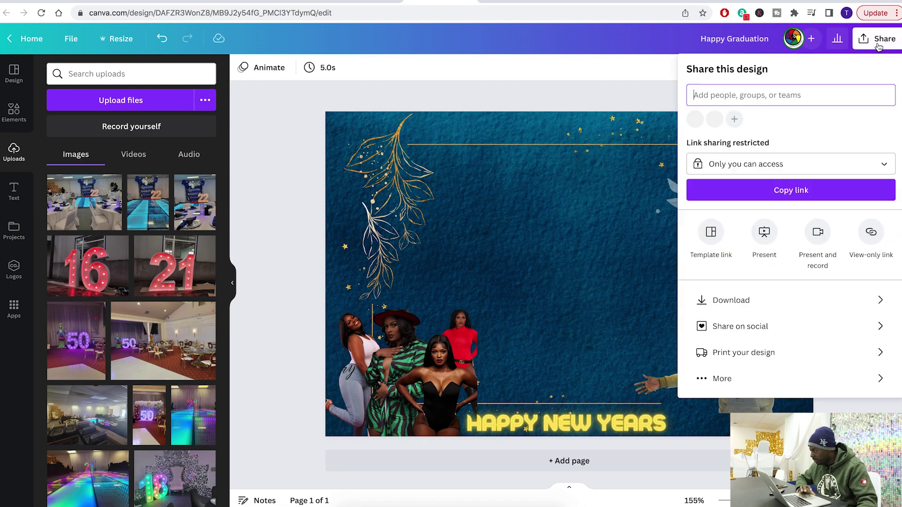
{"action": "left_click", "coordinate": [765, 303]}
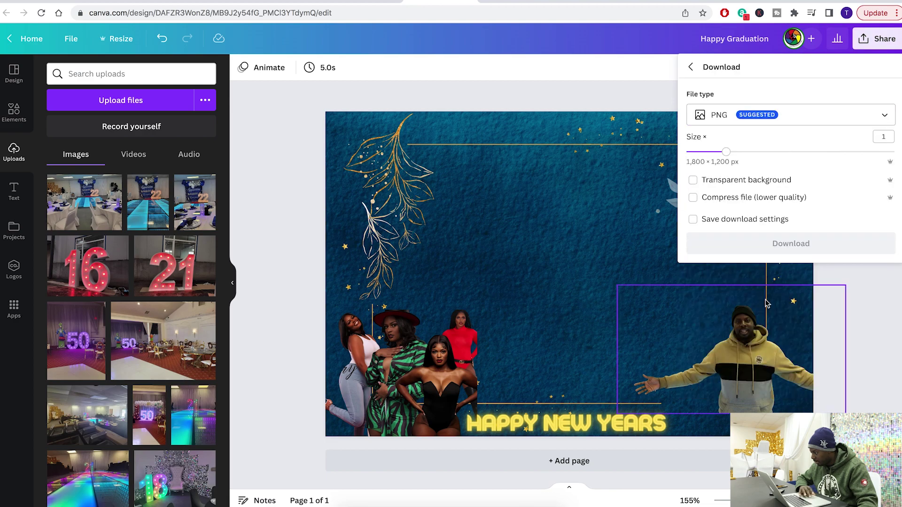
{"action": "left_click", "coordinate": [874, 116]}
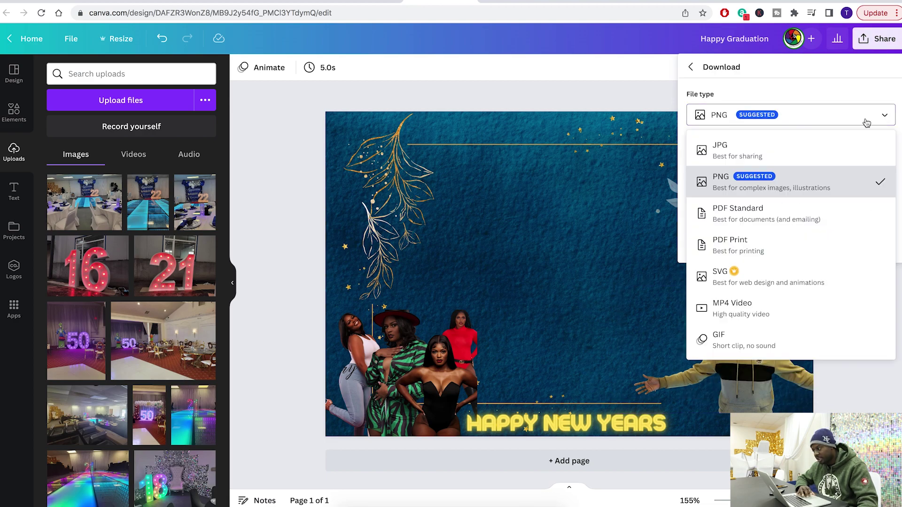
{"action": "left_click", "coordinate": [800, 156]}
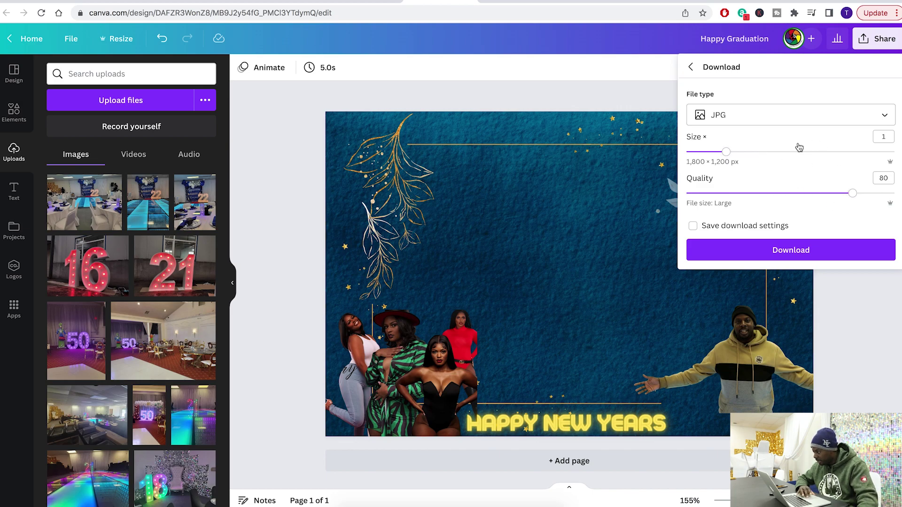
{"action": "left_click", "coordinate": [767, 252]}
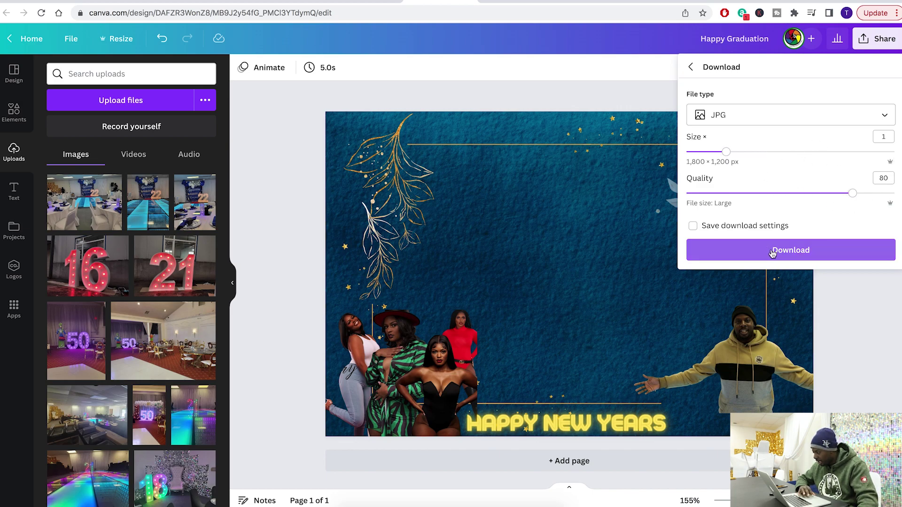
{"action": "left_click", "coordinate": [773, 253]}
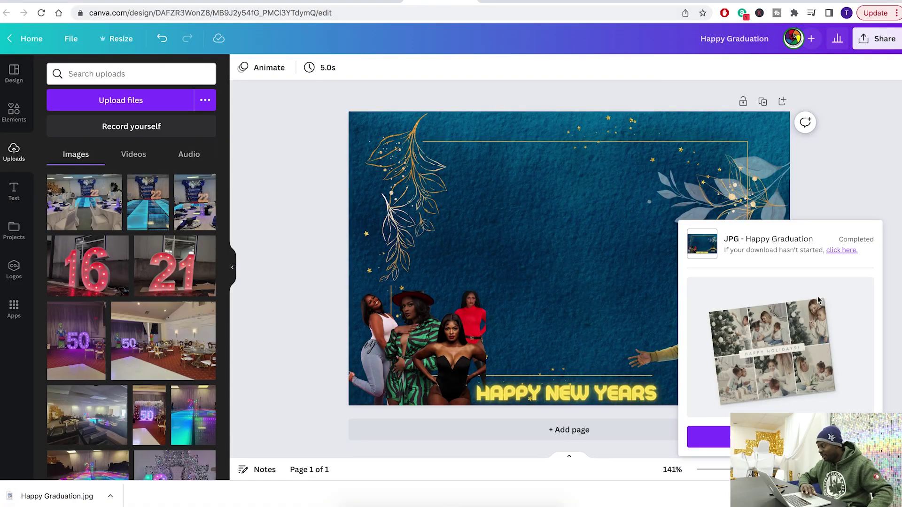
{"action": "left_click", "coordinate": [866, 187]}
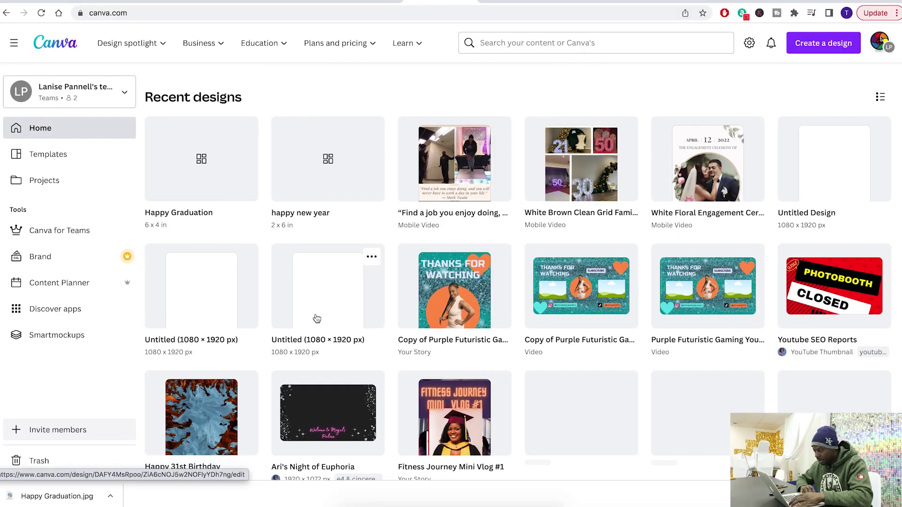
Step: Open the 1920 × 1072 px Night of Euphoria design from the recent designs for editing
{"action": "scroll", "coordinate": [317, 319], "scroll_direction": "down", "scroll_amount": 2}
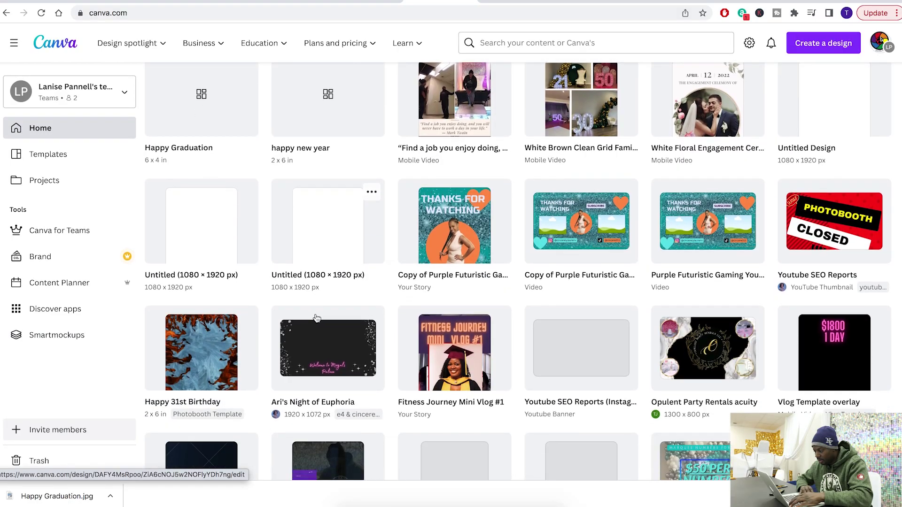
{"action": "left_click", "coordinate": [319, 343]}
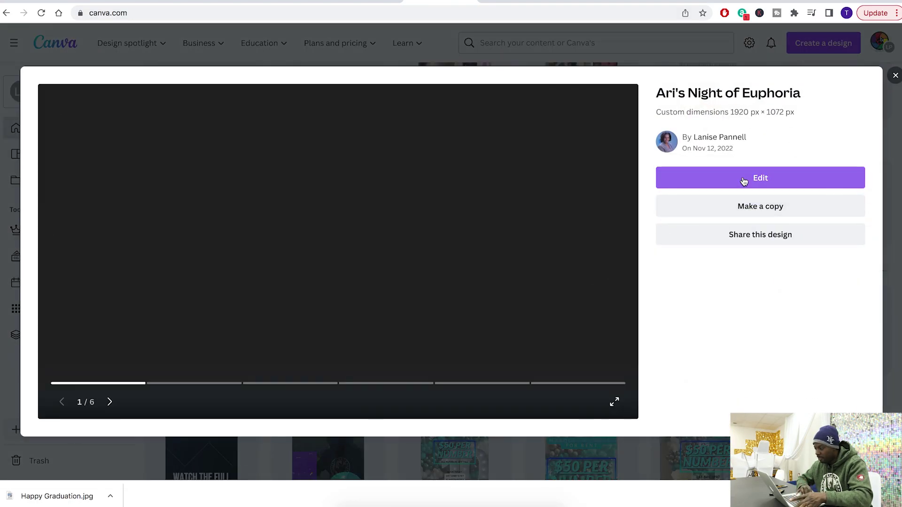
{"action": "left_click", "coordinate": [744, 182]}
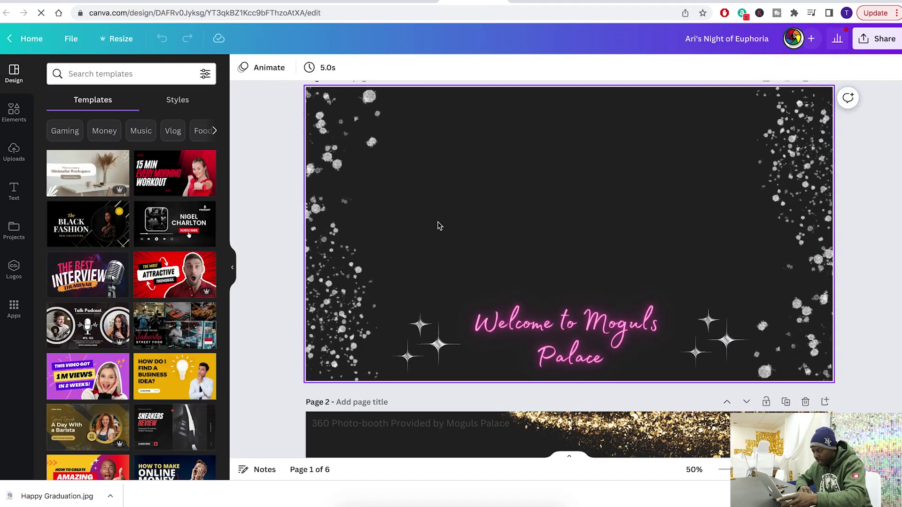
Step: Add the uploaded photo of the woman in the graduation cap and gown to page 3, the 31st Birthday Celebration design
{"action": "scroll", "coordinate": [634, 359], "scroll_direction": "down", "scroll_amount": 4}
{"action": "scroll", "coordinate": [634, 360], "scroll_direction": "down", "scroll_amount": 3}
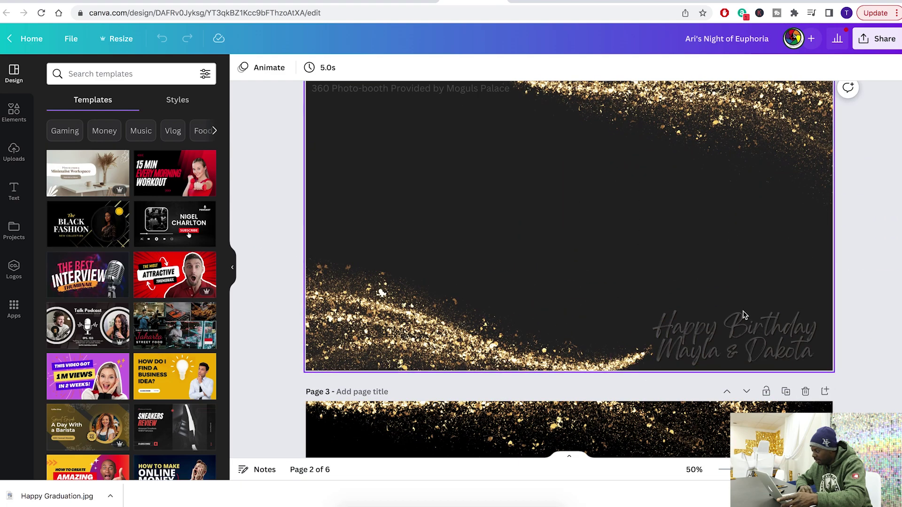
{"action": "scroll", "coordinate": [747, 327], "scroll_direction": "down", "scroll_amount": 4}
{"action": "scroll", "coordinate": [747, 328], "scroll_direction": "down", "scroll_amount": 4}
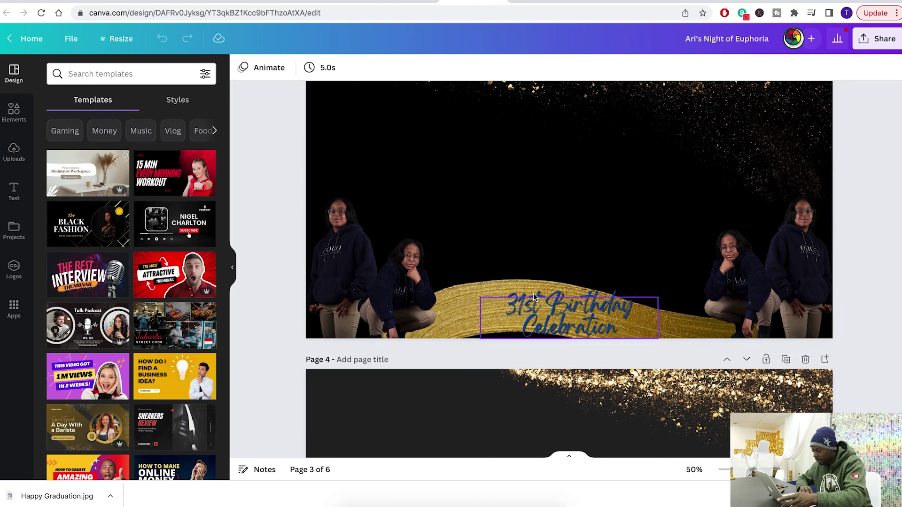
{"action": "scroll", "coordinate": [480, 336], "scroll_direction": "up", "scroll_amount": 2}
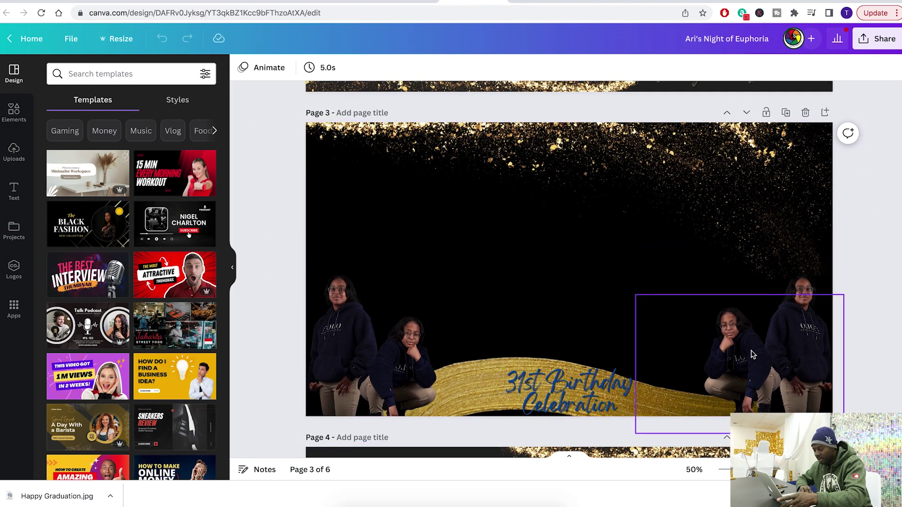
{"action": "left_click", "coordinate": [14, 151]}
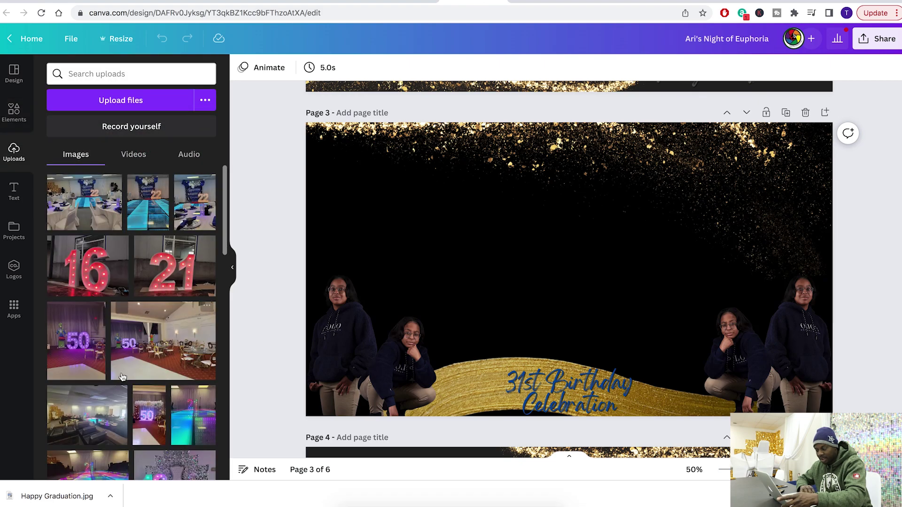
{"action": "scroll", "coordinate": [122, 377], "scroll_direction": "down", "scroll_amount": 15}
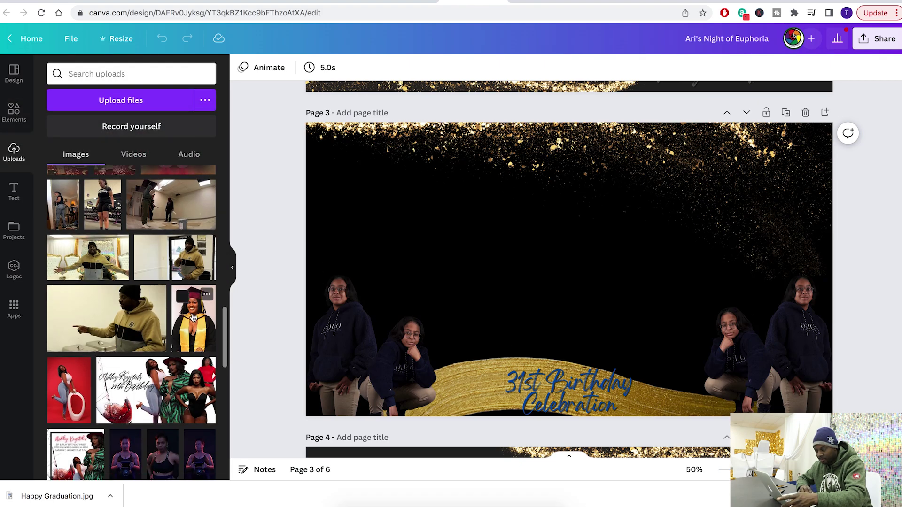
{"action": "left_click", "coordinate": [195, 323]}
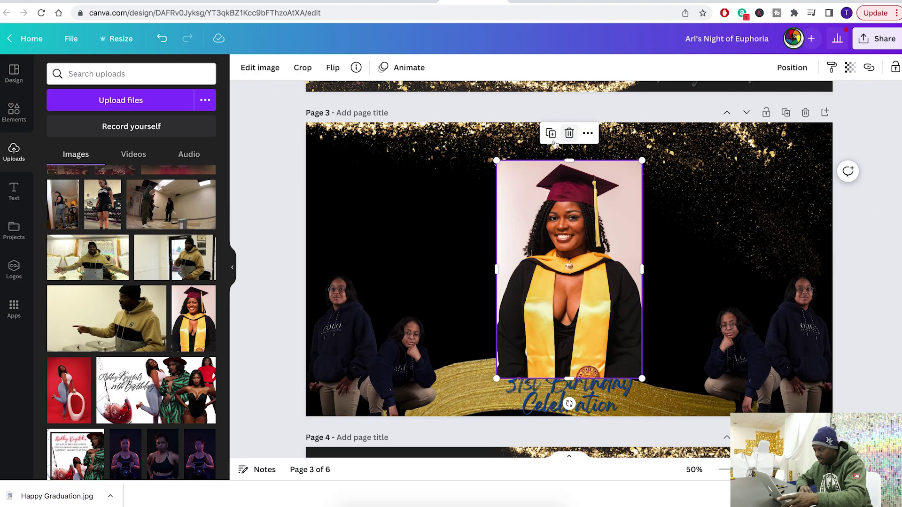
Step: Remove the graduation photo's background on page 3 and position the cutout over the two people on the design's left side
{"action": "left_click", "coordinate": [256, 68]}
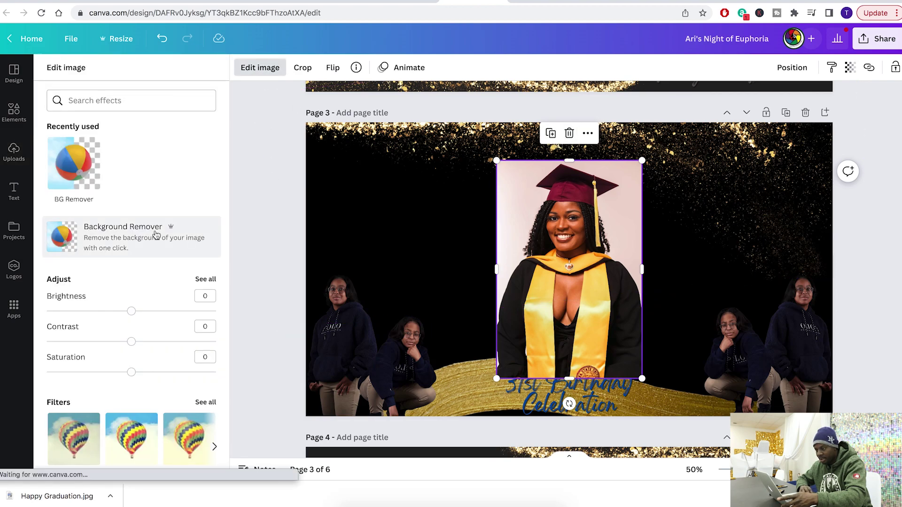
{"action": "left_click", "coordinate": [73, 239]}
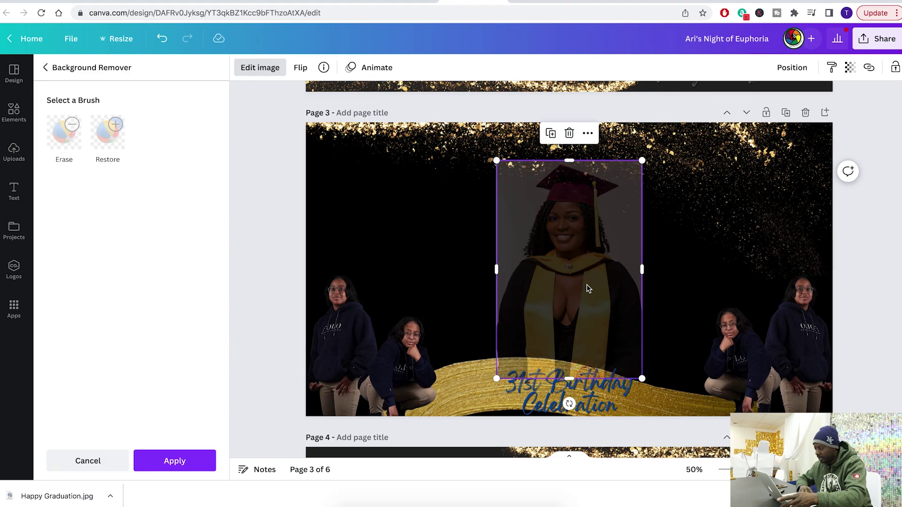
{"action": "left_click_drag", "start_coordinate": [577, 286], "coordinate": [387, 327]}
{"action": "key", "text": "Escape"}
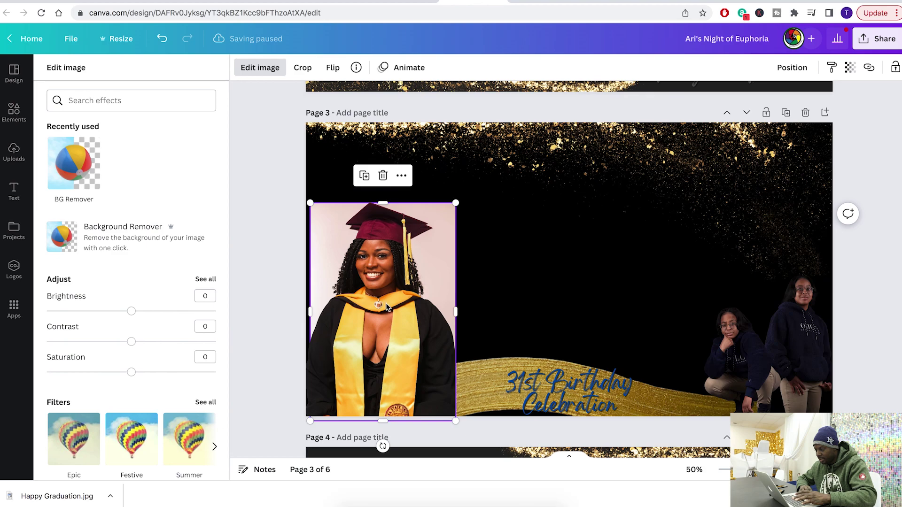
Step: Place a second graduation photo on the right side of page 3, remove its background, and shift the left cutout slightly outward
{"action": "left_click_drag", "start_coordinate": [381, 308], "coordinate": [769, 306]}
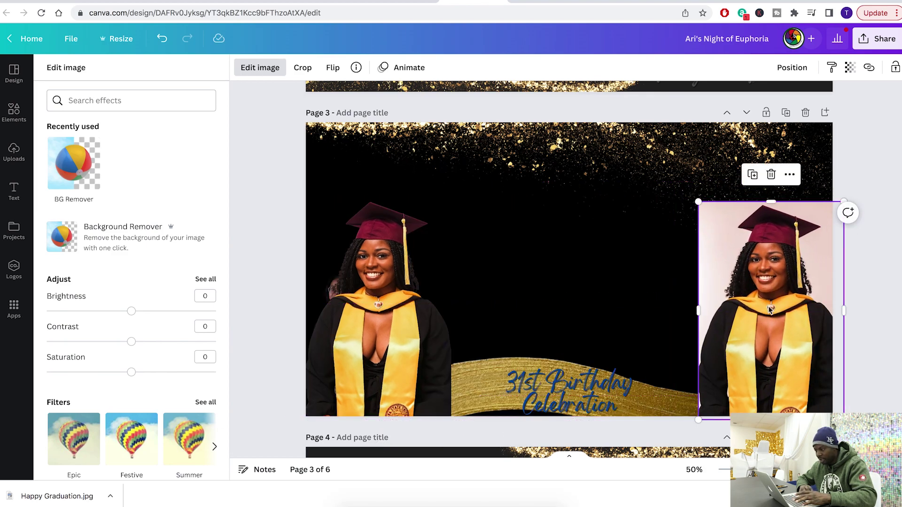
{"action": "left_click", "coordinate": [260, 69]}
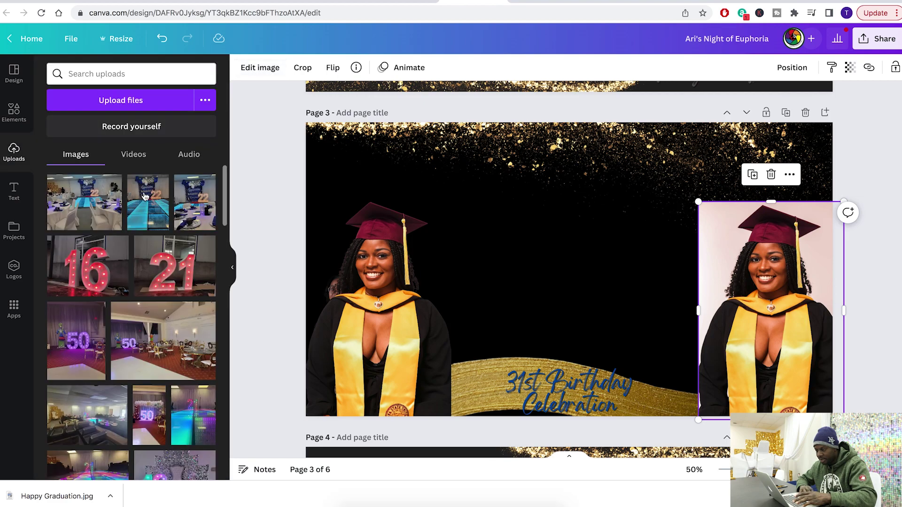
{"action": "left_click", "coordinate": [258, 68]}
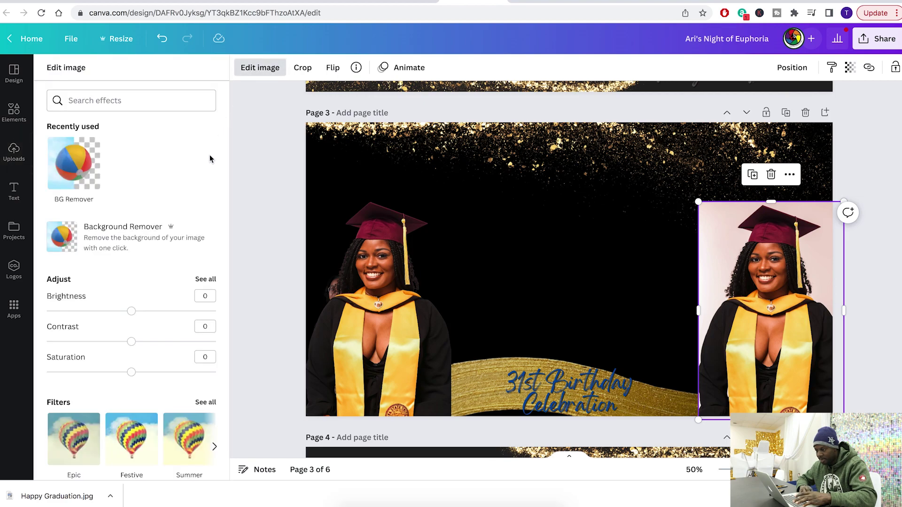
{"action": "left_click", "coordinate": [71, 236]}
{"action": "left_click_drag", "start_coordinate": [396, 314], "coordinate": [388, 317]}
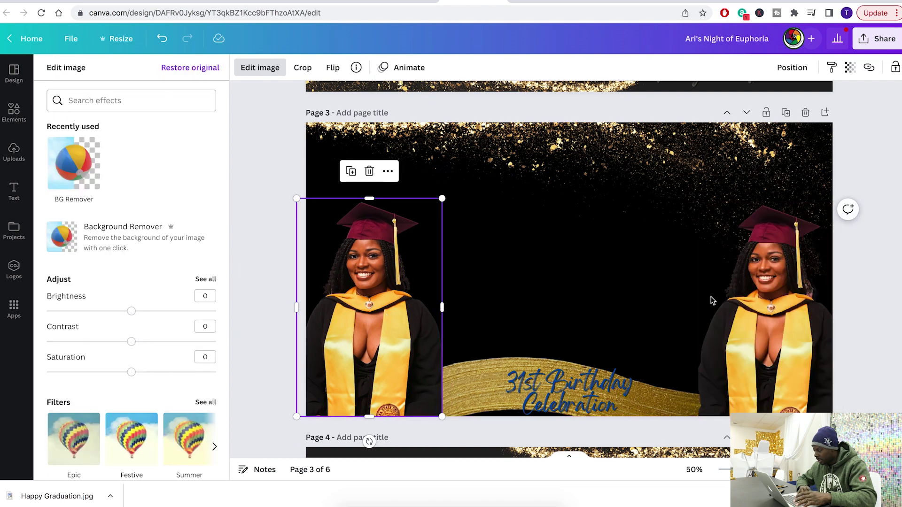
{"action": "left_click", "coordinate": [871, 304]}
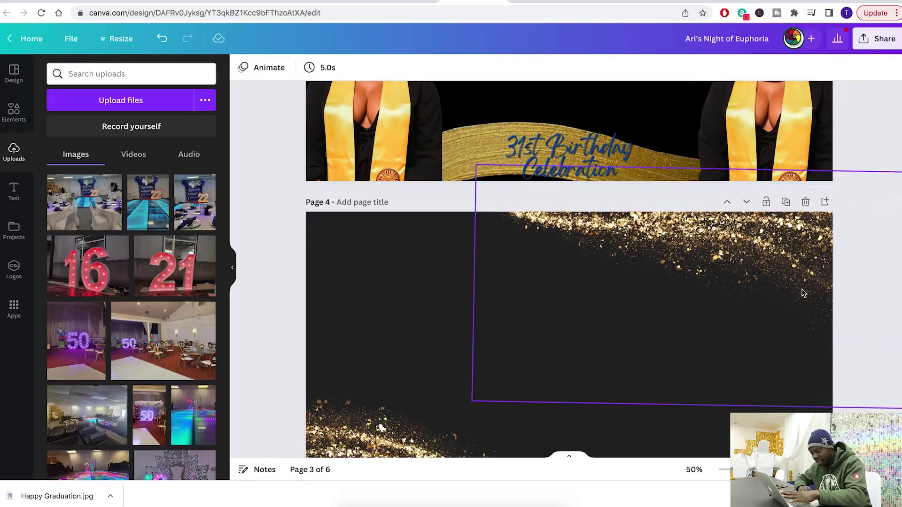
Step: Review the overlay designs on pages 4 to 6
{"action": "scroll", "coordinate": [803, 293], "scroll_direction": "down", "scroll_amount": 5}
{"action": "scroll", "coordinate": [802, 293], "scroll_direction": "up", "scroll_amount": 3}
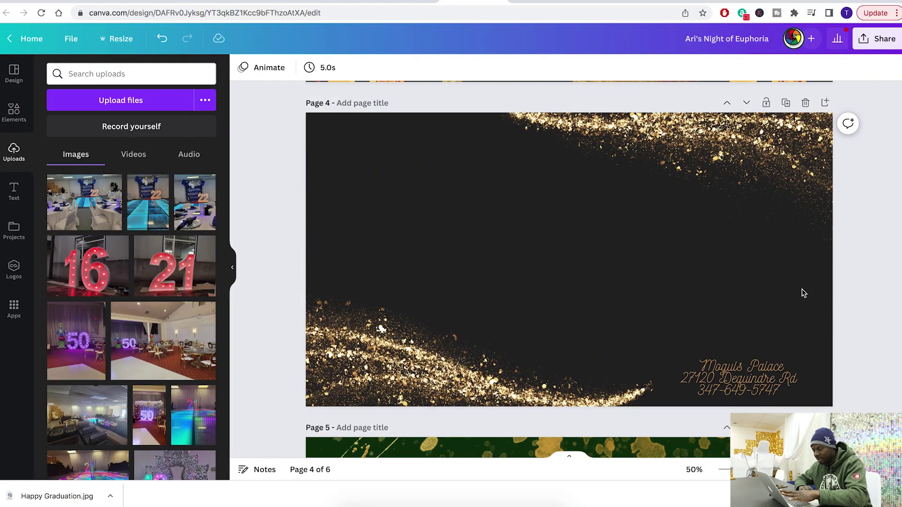
{"action": "scroll", "coordinate": [802, 293], "scroll_direction": "down", "scroll_amount": 7}
{"action": "scroll", "coordinate": [802, 293], "scroll_direction": "down", "scroll_amount": 7}
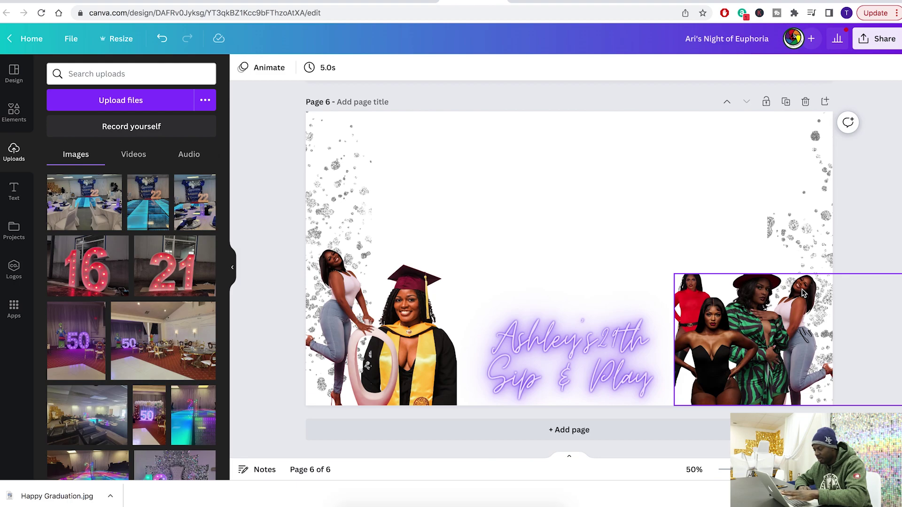
{"action": "scroll", "coordinate": [802, 293], "scroll_direction": "up", "scroll_amount": 8}
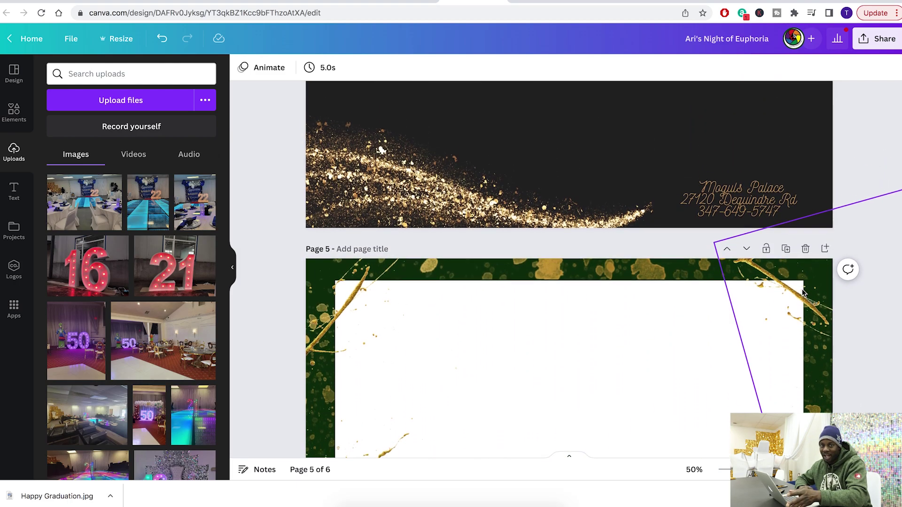
{"action": "scroll", "coordinate": [803, 293], "scroll_direction": "up", "scroll_amount": 7}
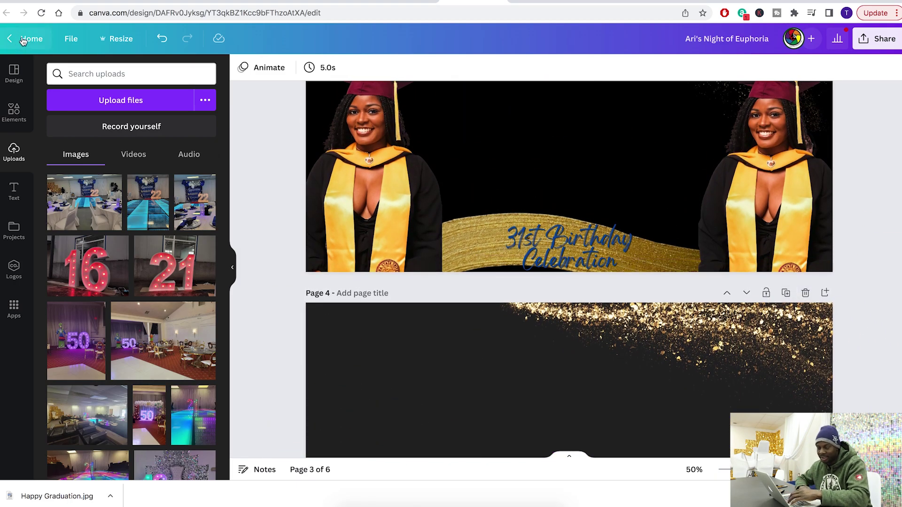
Step: Create a new blank design with a custom size of 1920 × 1080 px
{"action": "left_click", "coordinate": [23, 40]}
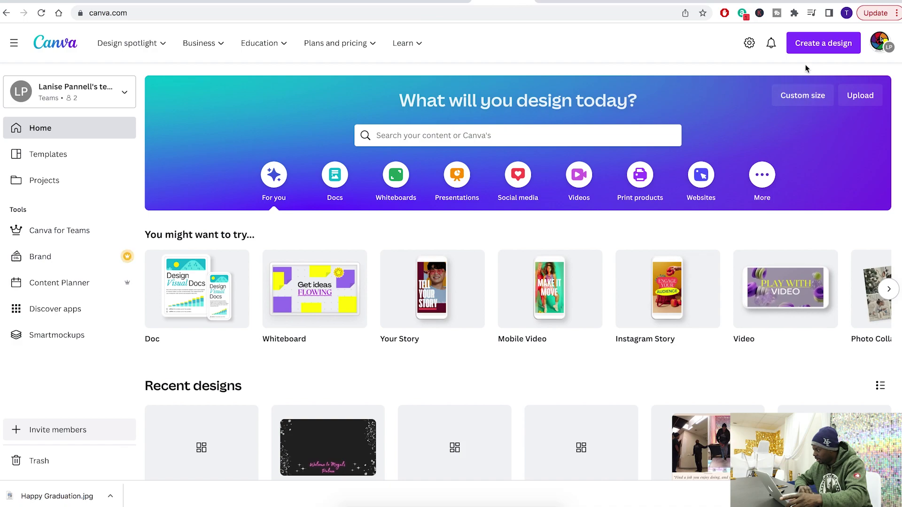
{"action": "left_click", "coordinate": [811, 42]}
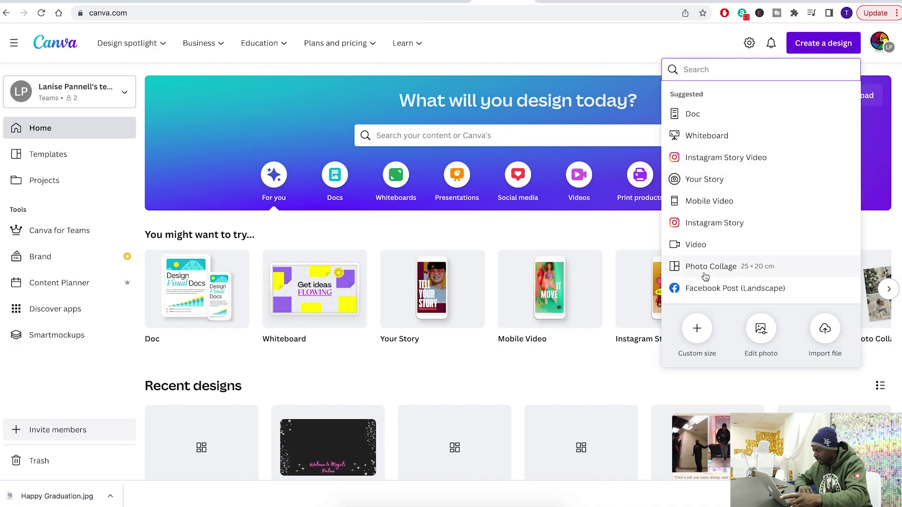
{"action": "left_click", "coordinate": [697, 332]}
{"action": "left_click", "coordinate": [805, 125]}
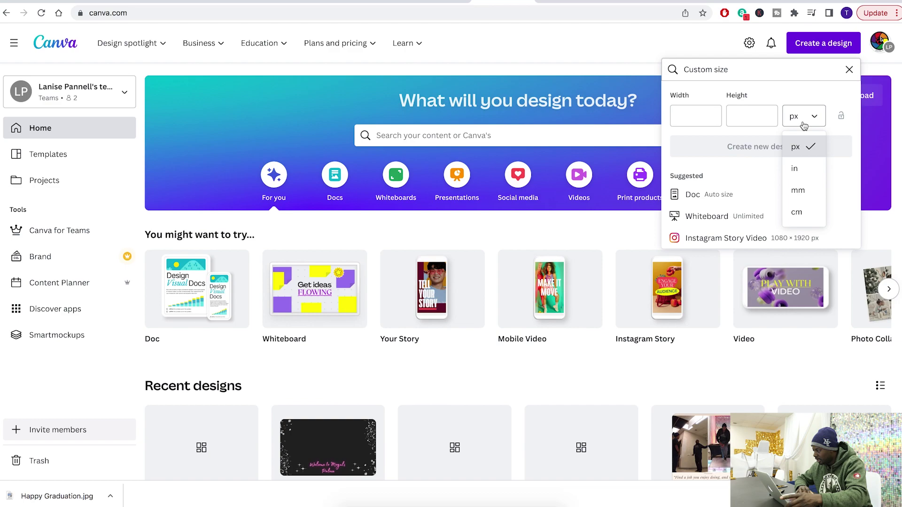
{"action": "left_click", "coordinate": [706, 118]}
{"action": "left_click", "coordinate": [745, 116]}
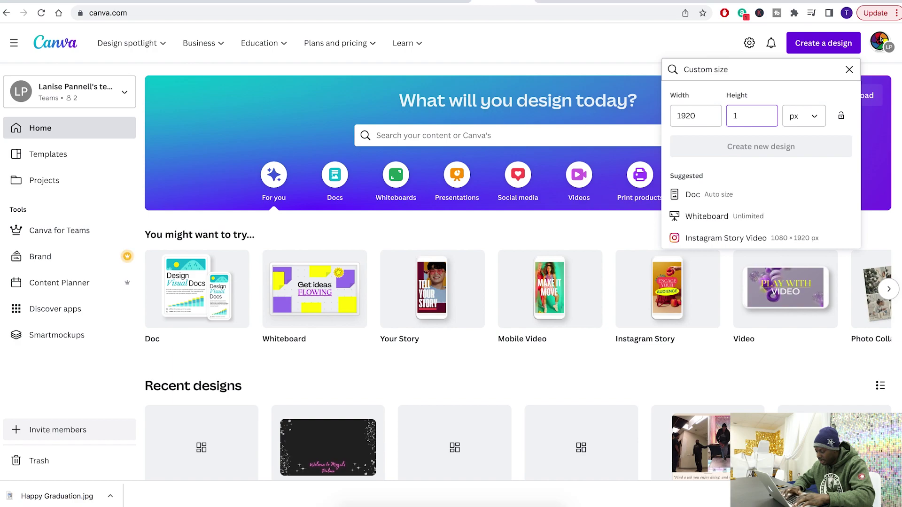
{"action": "type", "text": "1080"}
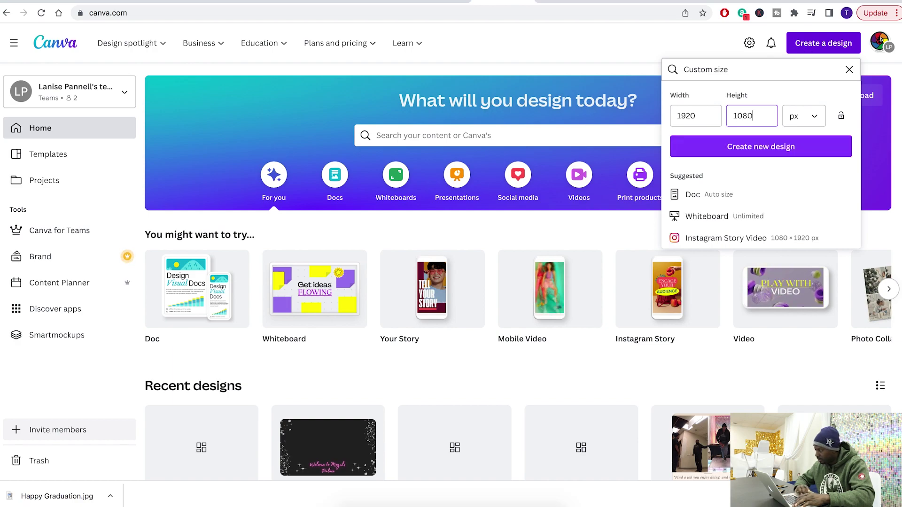
{"action": "left_click", "coordinate": [758, 147]}
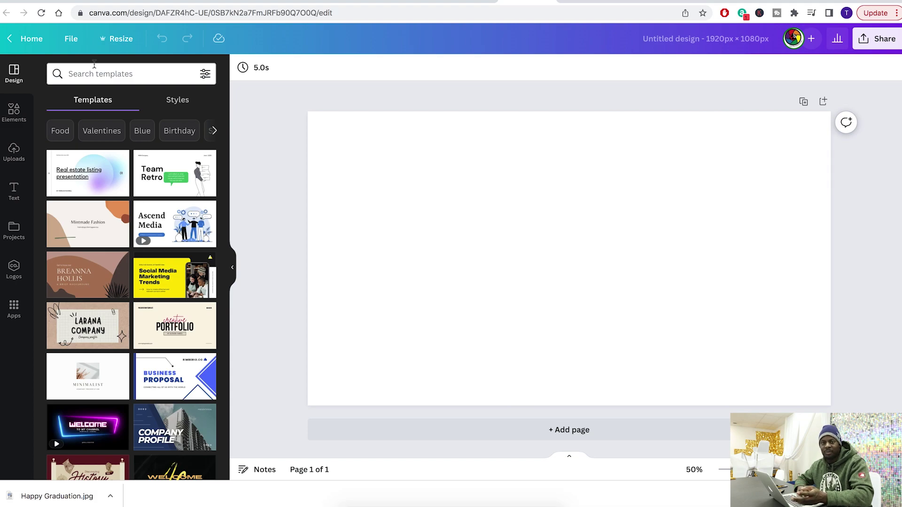
Step: Search the templates for "new years" and apply the Happy New Year 2023 fireworks template with the city skyline
{"action": "left_click", "coordinate": [116, 71]}
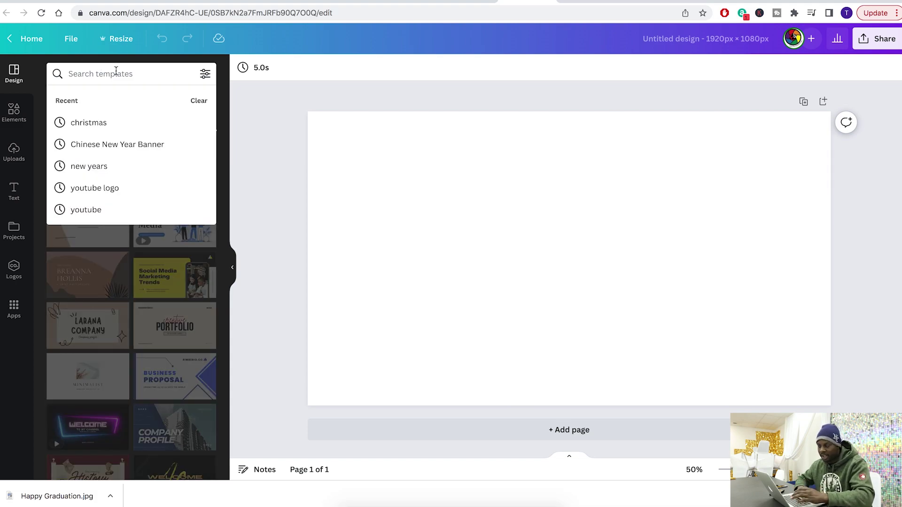
{"action": "type", "text": "new years"}
{"action": "key", "text": "Return"}
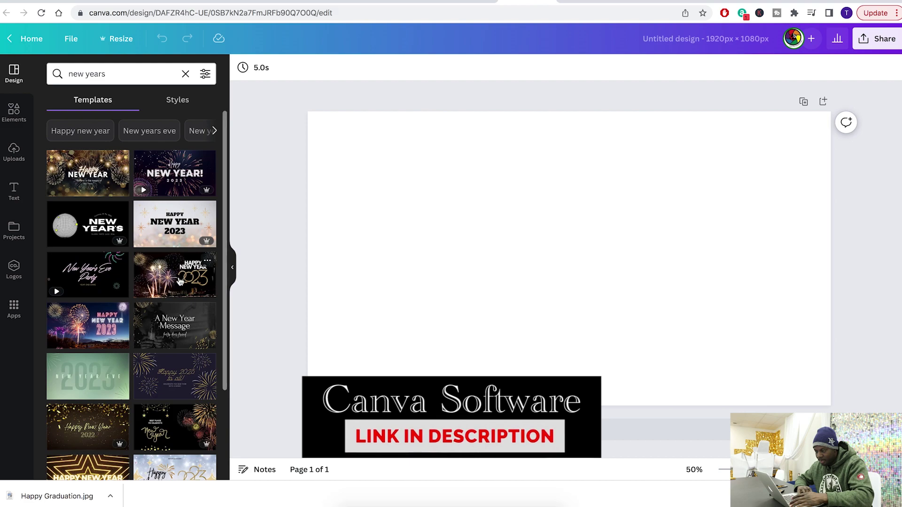
{"action": "left_click", "coordinate": [155, 281]}
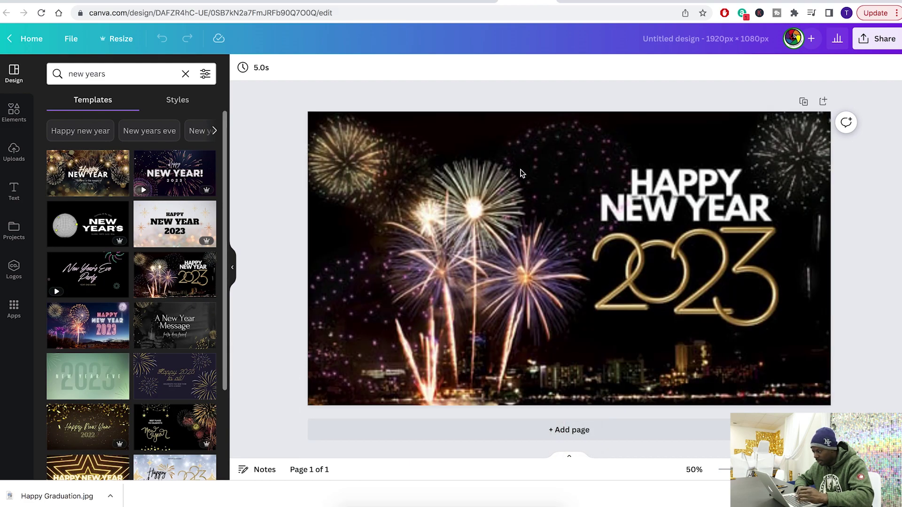
Step: Move the golden firework from the upper-left corner down along the left edge, and delete the skyline background image
{"action": "left_click", "coordinate": [479, 142]}
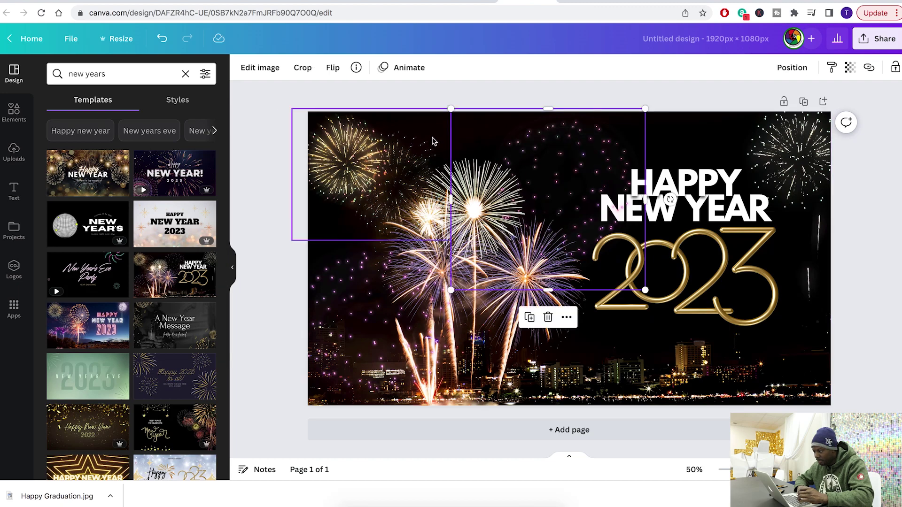
{"action": "left_click", "coordinate": [435, 139]}
{"action": "left_click_drag", "start_coordinate": [430, 140], "coordinate": [401, 202]}
{"action": "left_click", "coordinate": [383, 139]}
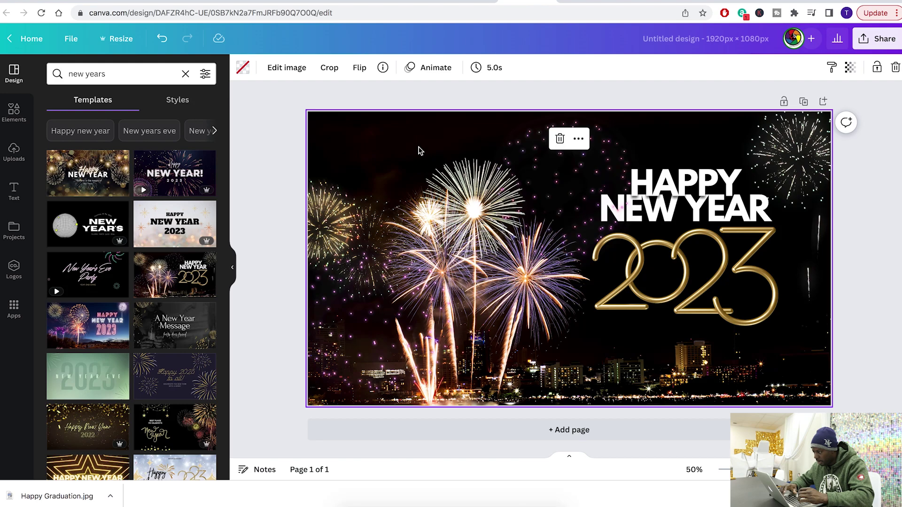
{"action": "key", "text": "Delete"}
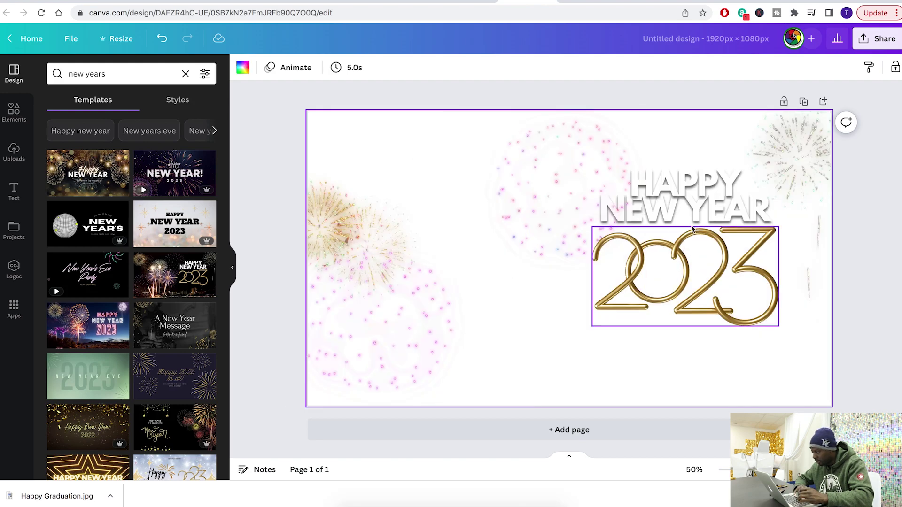
Step: Arrange the gold 2023 in the lower-right corner, the Happy New Year text at bottom centre, and the pink firework at upper left
{"action": "left_click_drag", "start_coordinate": [692, 267], "coordinate": [745, 345]}
{"action": "left_click_drag", "start_coordinate": [677, 199], "coordinate": [539, 363]}
{"action": "left_click_drag", "start_coordinate": [681, 217], "coordinate": [534, 394]}
{"action": "left_click_drag", "start_coordinate": [531, 210], "coordinate": [363, 193]}
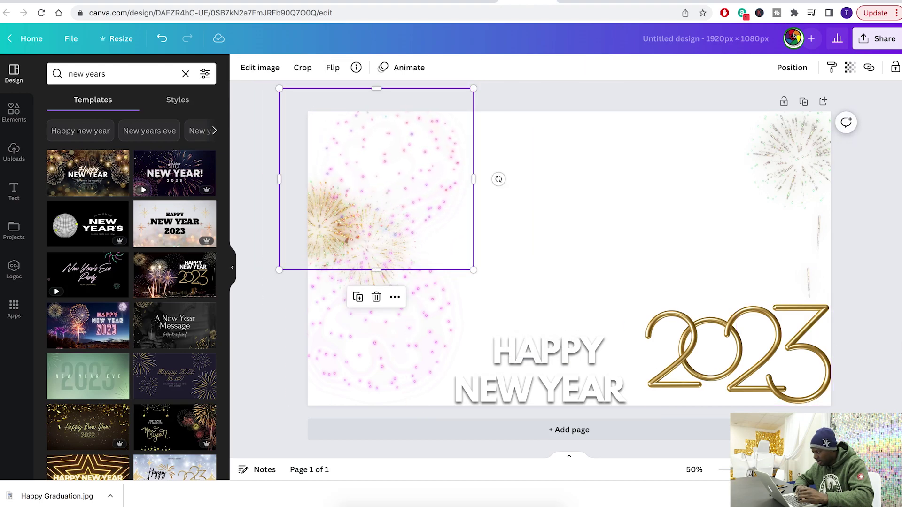
Step: Download the New Year overlay as a PNG at size 1 with a transparent background
{"action": "left_click", "coordinate": [872, 337]}
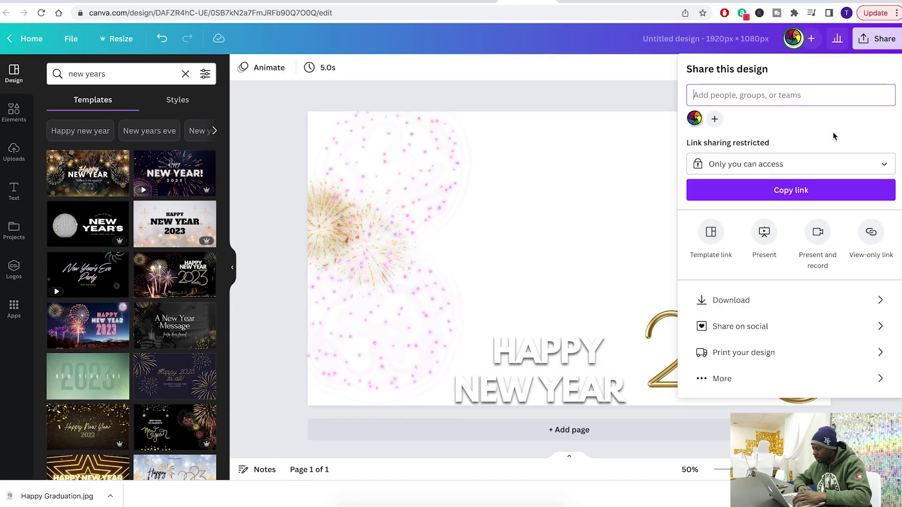
{"action": "left_click", "coordinate": [753, 305]}
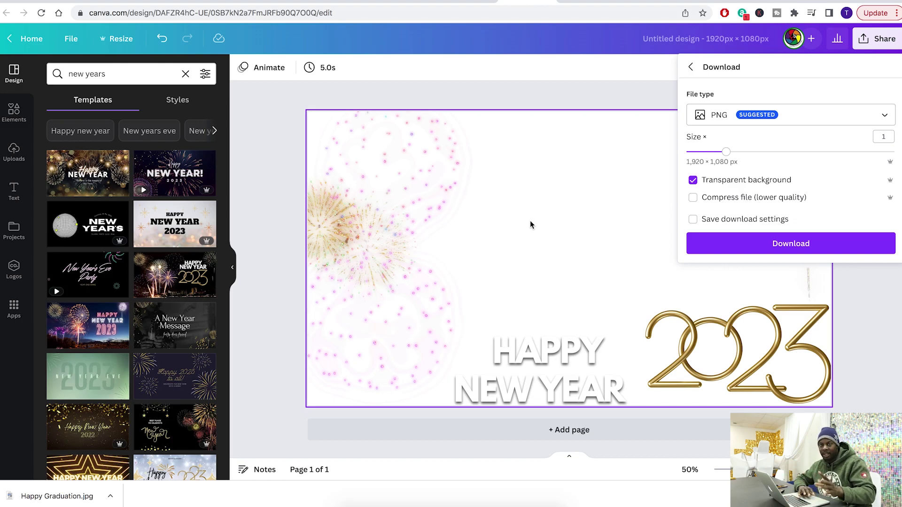
{"action": "left_click", "coordinate": [755, 245]}
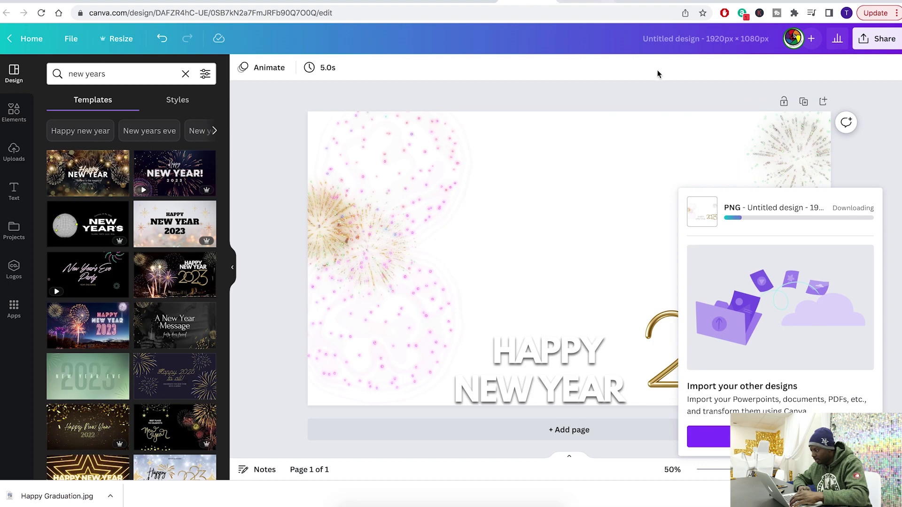
Step: Switch to the Touchpix website and open the account's events page
{"action": "left_click", "coordinate": [643, 1]}
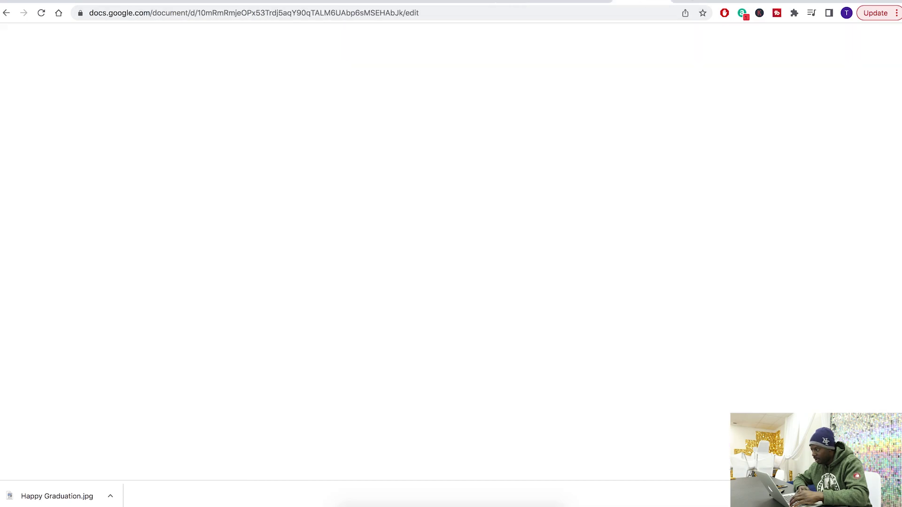
{"action": "left_click", "coordinate": [375, 1]}
{"action": "left_click", "coordinate": [299, 13]}
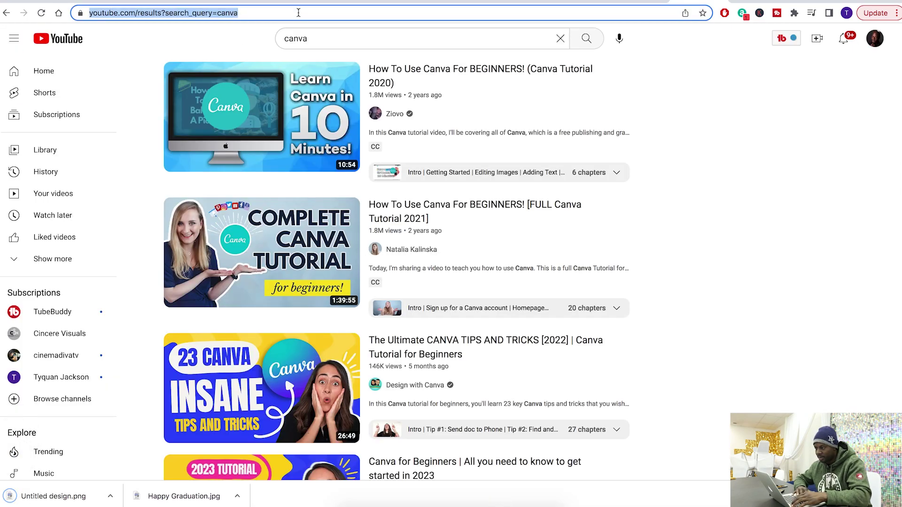
{"action": "type", "text": "touch"}
{"action": "key", "text": "Return"}
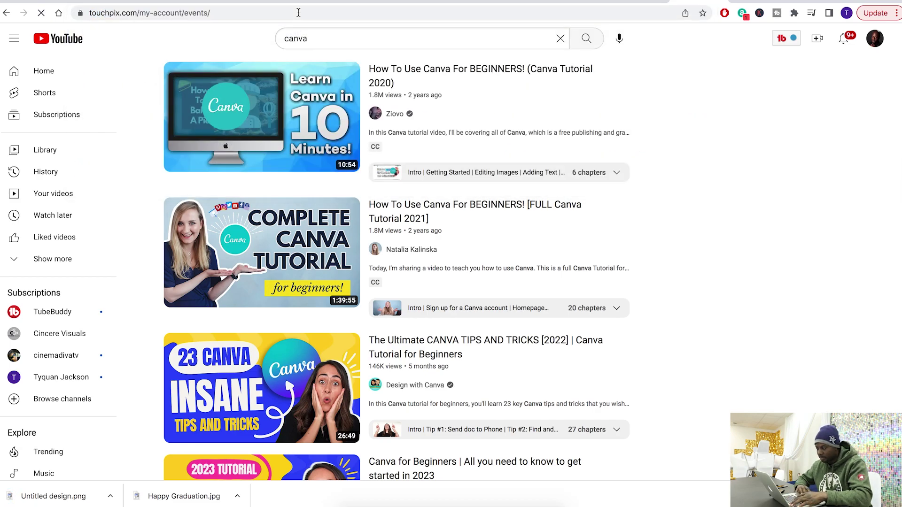
{"action": "left_click", "coordinate": [202, 279]}
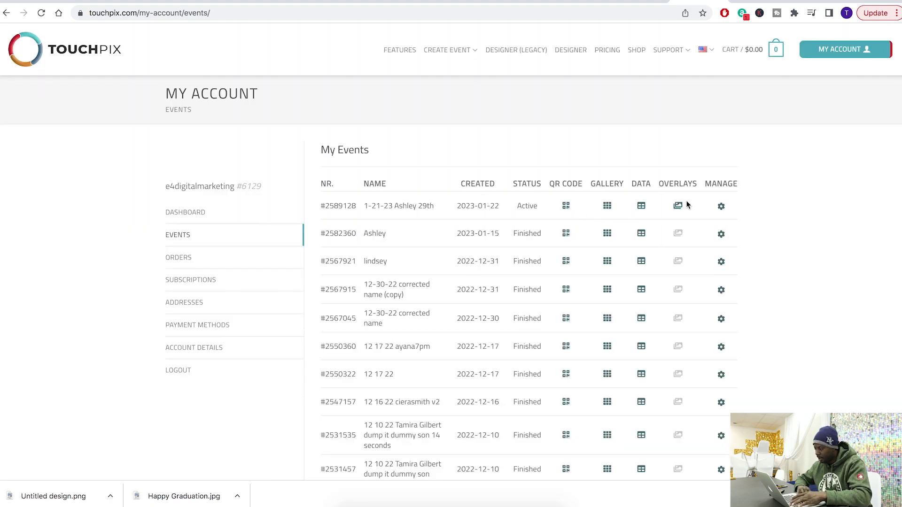
Step: Duplicate the active event in the My Events list under the new name "test"
{"action": "left_click", "coordinate": [722, 207]}
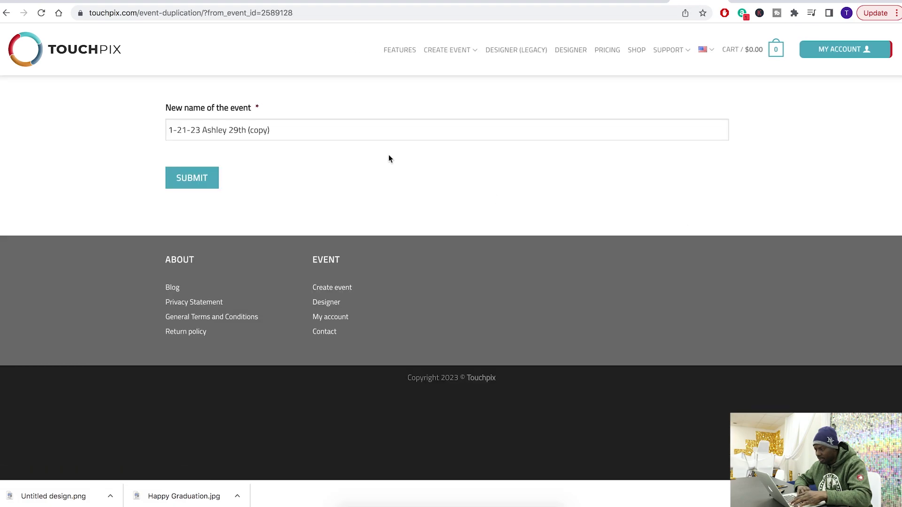
{"action": "left_click", "coordinate": [317, 134]}
{"action": "key", "text": "ctrl+a"}
{"action": "type", "text": "te"}
{"action": "left_click", "coordinate": [184, 181]}
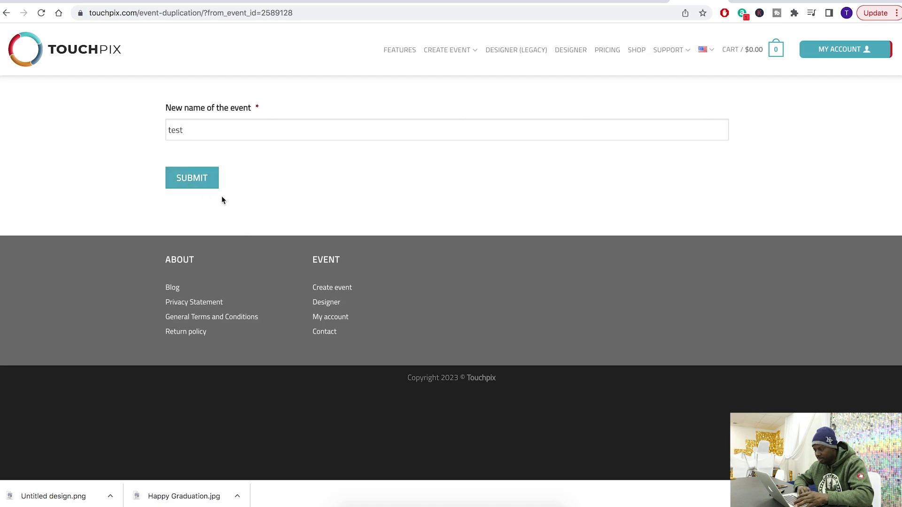
{"action": "left_click", "coordinate": [190, 180]}
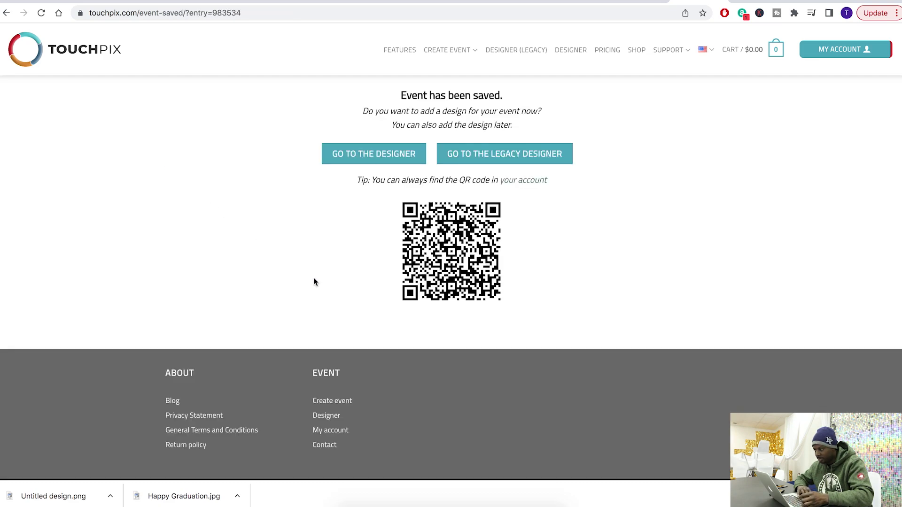
Step: Open the new test event in the Touchpix Designer and use the video Template 5 landscape long, 1920 x 1072px
{"action": "left_click", "coordinate": [377, 158]}
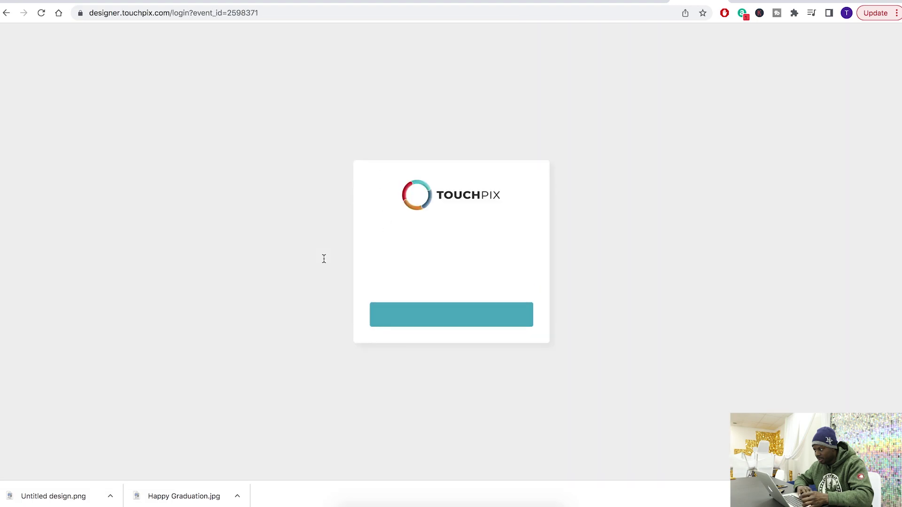
{"action": "left_click", "coordinate": [427, 312]}
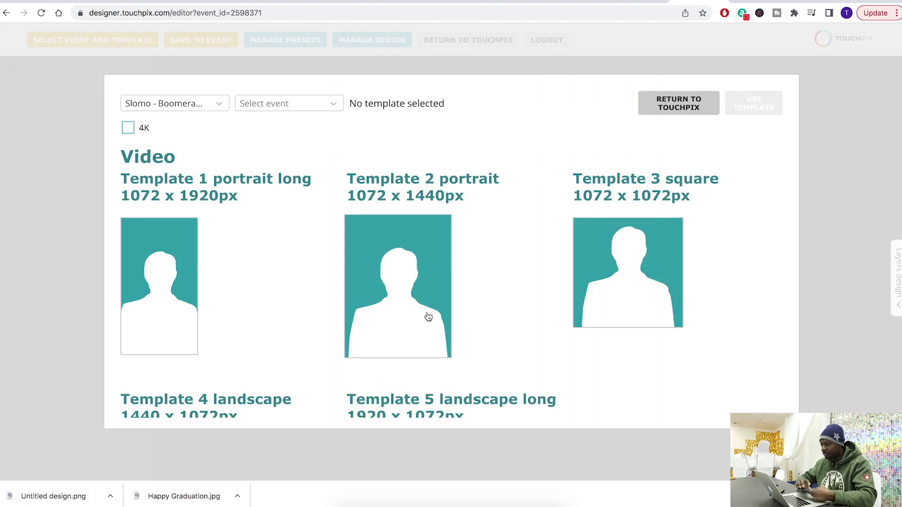
{"action": "scroll", "coordinate": [428, 317], "scroll_direction": "down", "scroll_amount": 3}
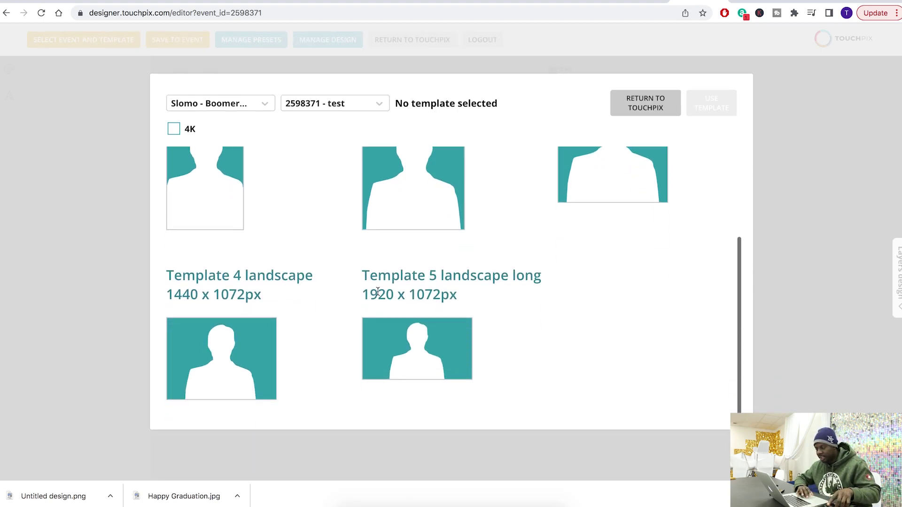
{"action": "left_click", "coordinate": [393, 346]}
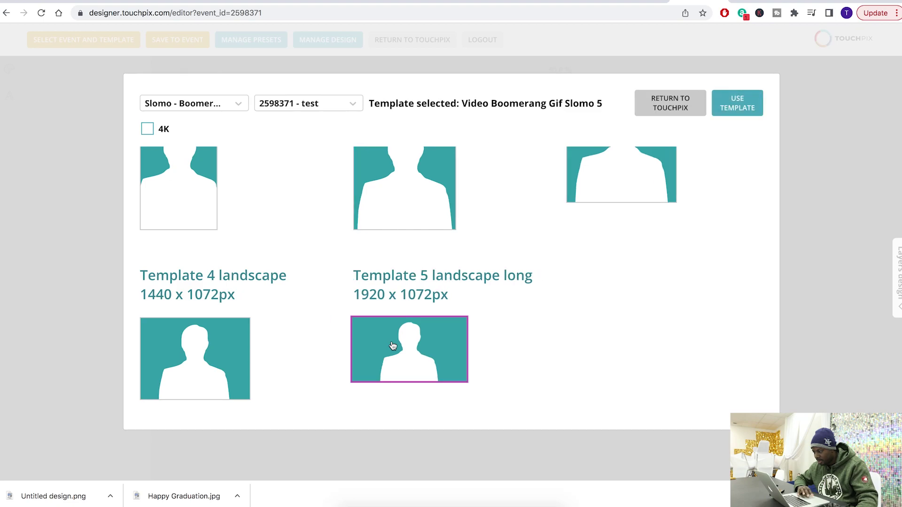
{"action": "left_click", "coordinate": [733, 106]}
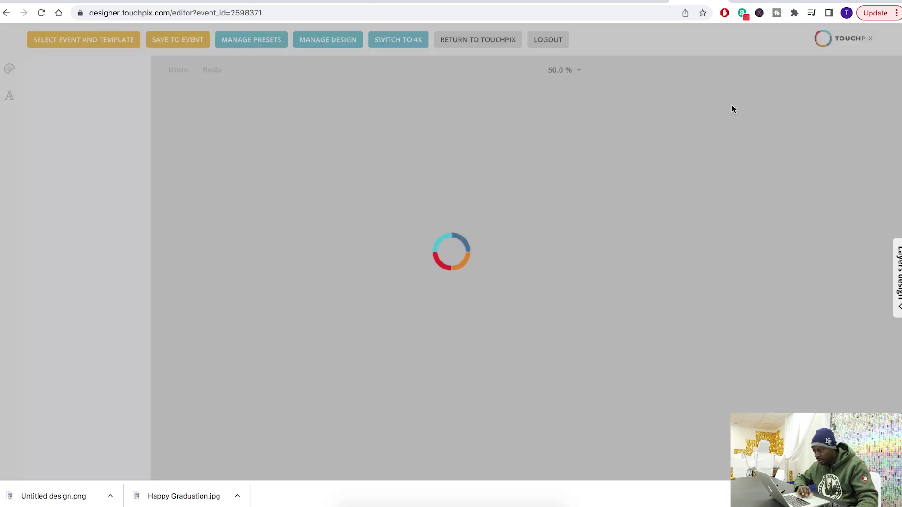
Step: Upload Untitled design.png from the Downloads folder as a new overlay in the designer
{"action": "mouse_move", "coordinate": [322, 39]}
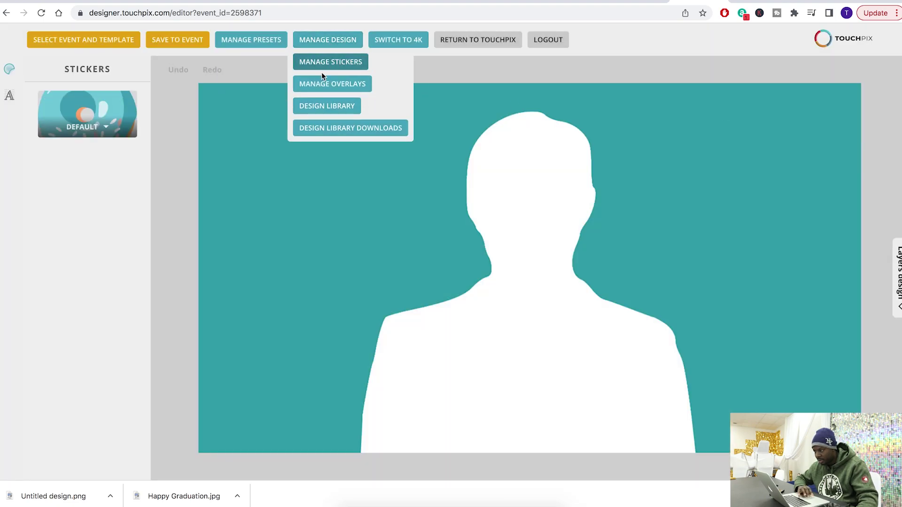
{"action": "left_click", "coordinate": [324, 85]}
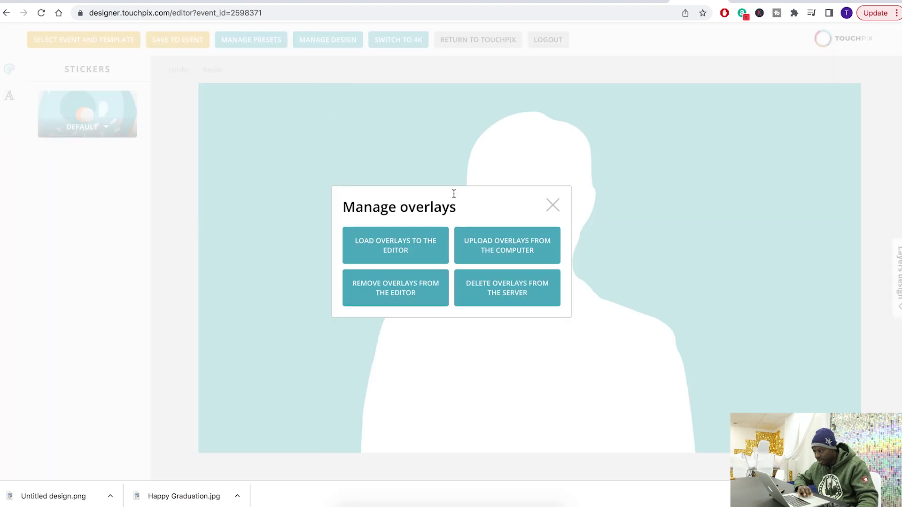
{"action": "left_click", "coordinate": [510, 248]}
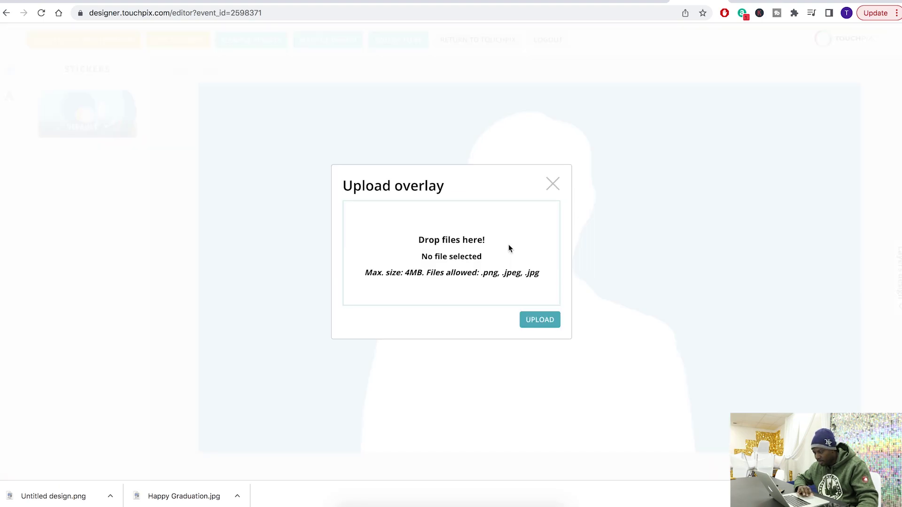
{"action": "left_click", "coordinate": [111, 497]}
{"action": "left_click", "coordinate": [141, 484]}
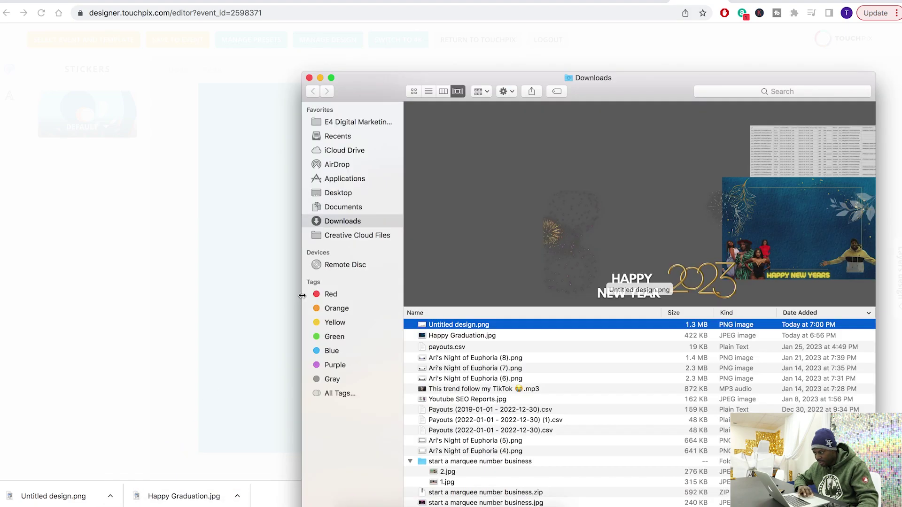
{"action": "left_click_drag", "start_coordinate": [374, 87], "coordinate": [526, 107]}
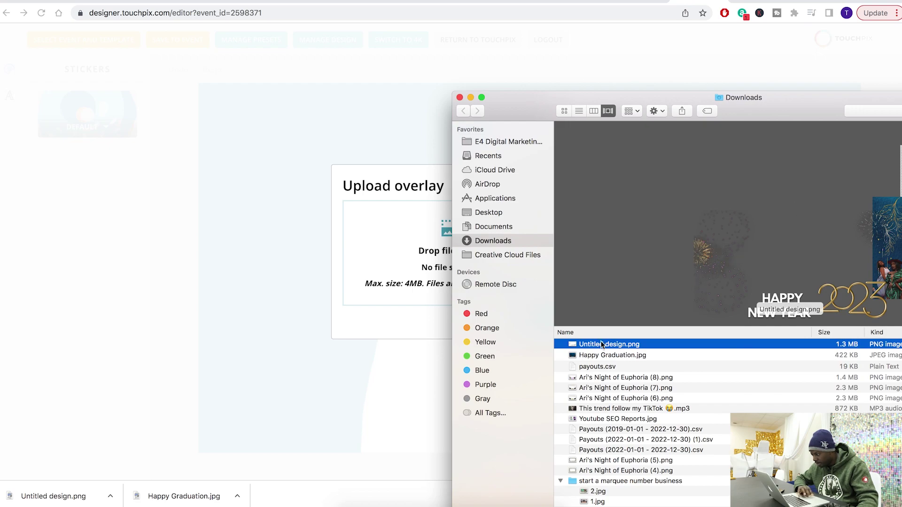
{"action": "left_click_drag", "start_coordinate": [597, 347], "coordinate": [403, 255]}
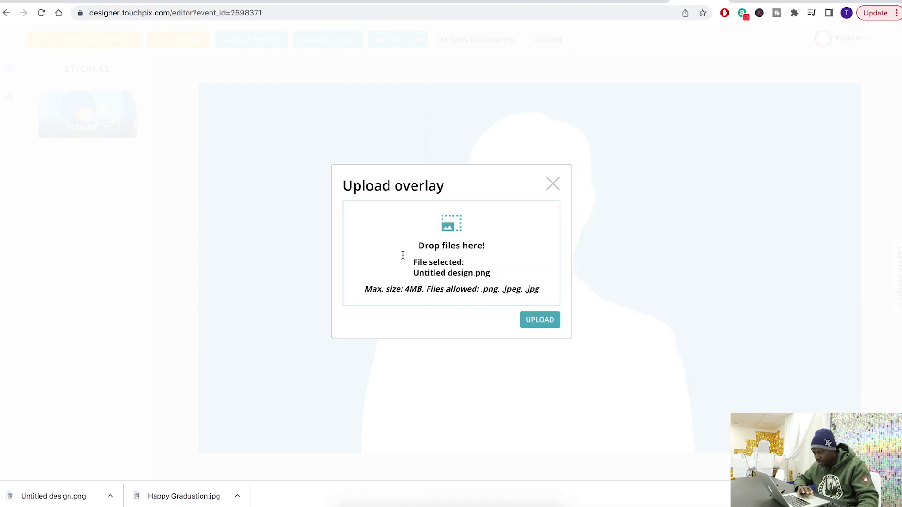
{"action": "left_click", "coordinate": [536, 321]}
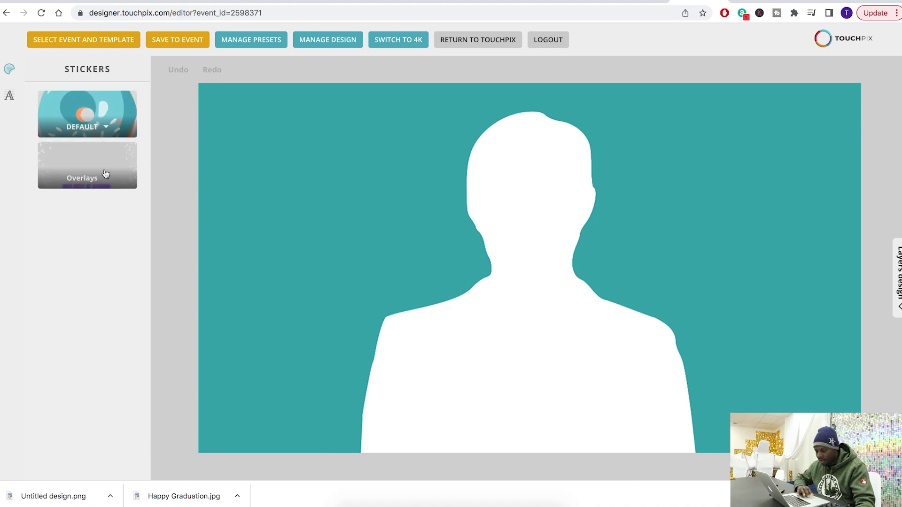
Step: Add the uploaded Happy New Year 2023 overlay to the template and enlarge it to fill the whole canvas
{"action": "left_click", "coordinate": [105, 173]}
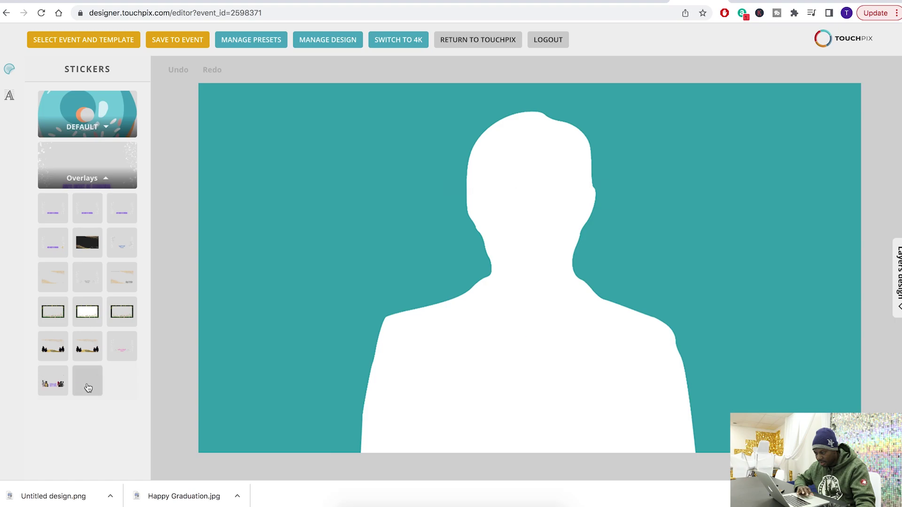
{"action": "left_click", "coordinate": [88, 387]}
{"action": "left_click_drag", "start_coordinate": [435, 214], "coordinate": [269, 162]}
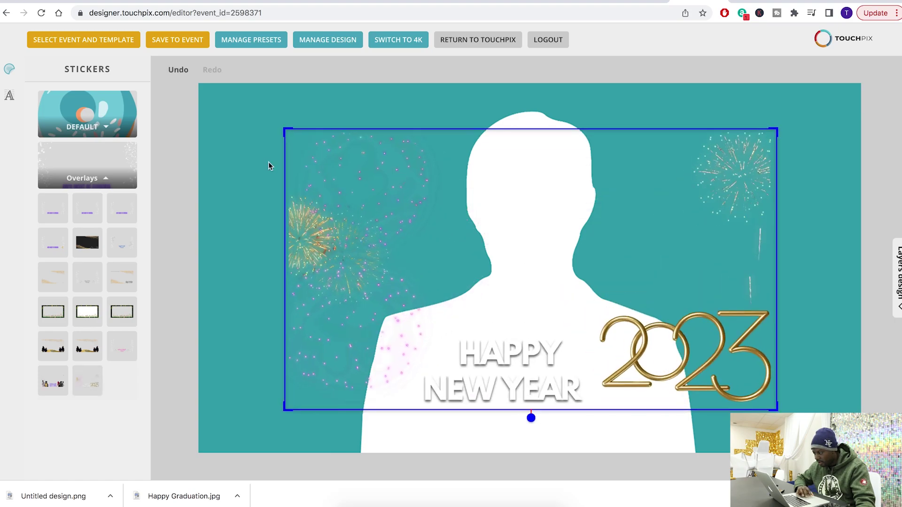
{"action": "left_click", "coordinate": [172, 149]}
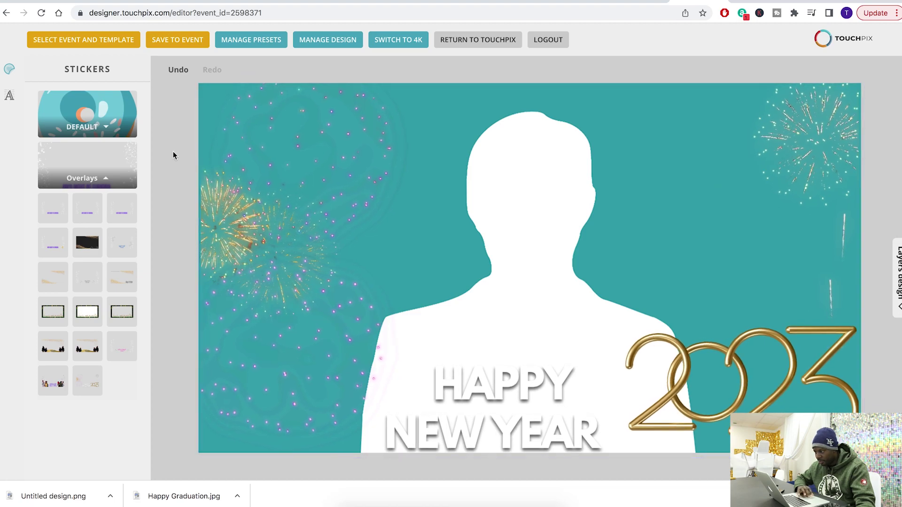
Step: Save the overlay design to the event and return to the Touchpix events list
{"action": "left_click", "coordinate": [179, 41]}
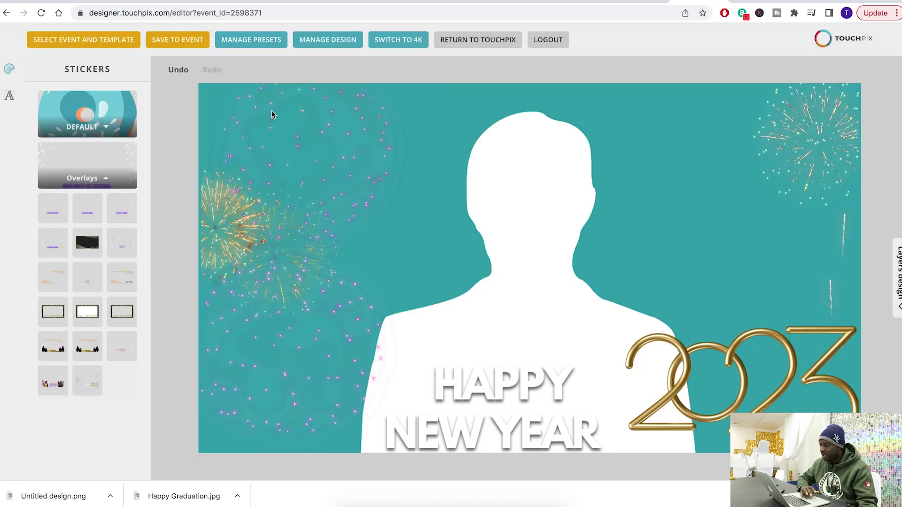
{"action": "left_click", "coordinate": [472, 40]}
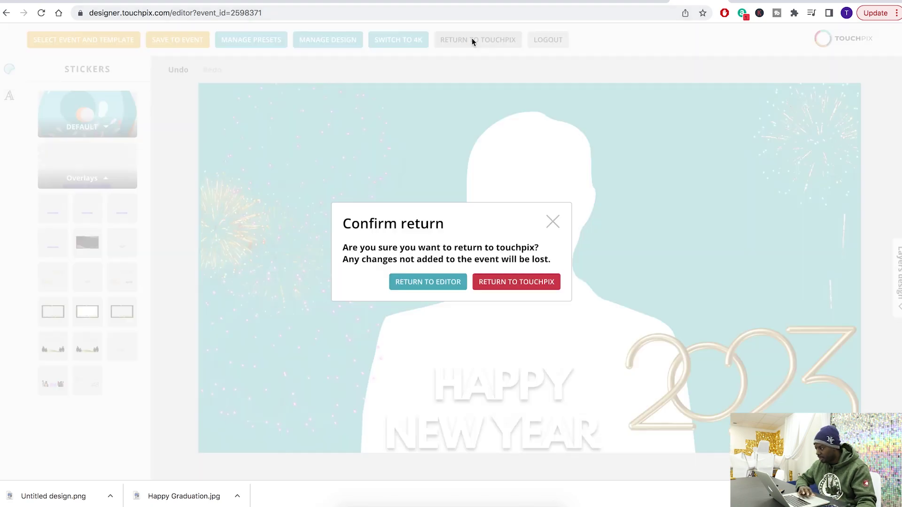
{"action": "left_click", "coordinate": [508, 285]}
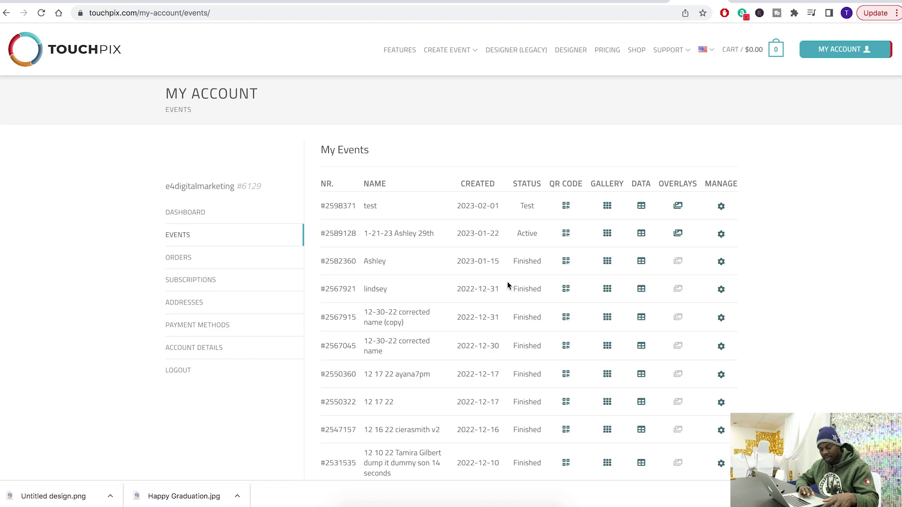
Step: View the active event's QR code page and go back to the My Events list
{"action": "left_click", "coordinate": [566, 233]}
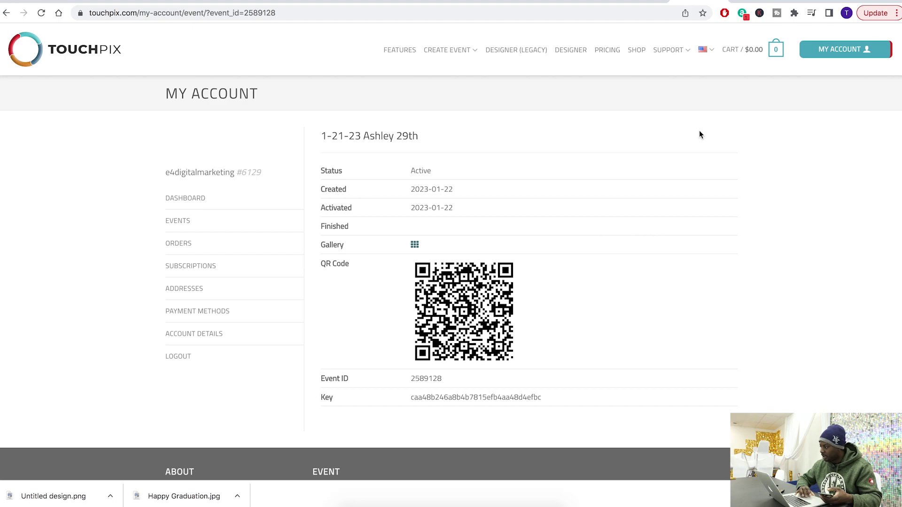
{"action": "mouse_move", "coordinate": [846, 59]}
{"action": "left_click", "coordinate": [800, 105]}
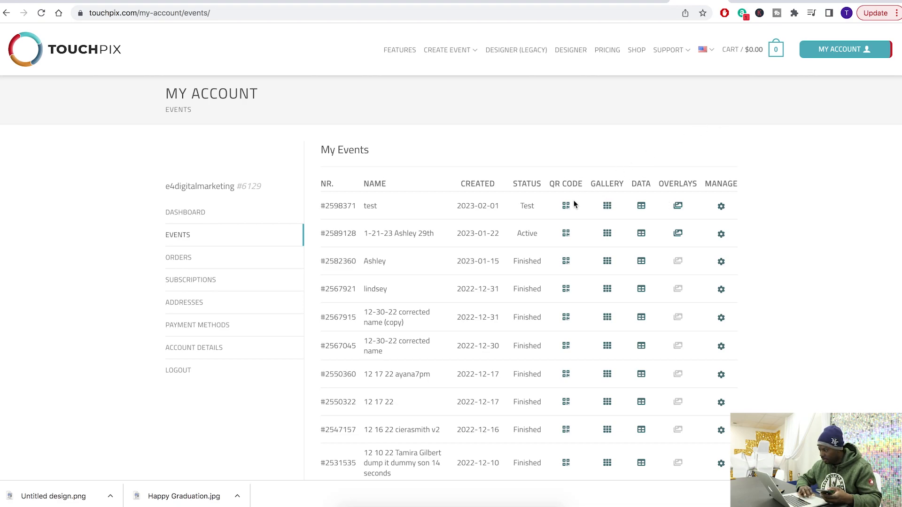
Step: Review the GIF, boomerang, video and slomo overlay previews saved for the test event
{"action": "left_click", "coordinate": [678, 207]}
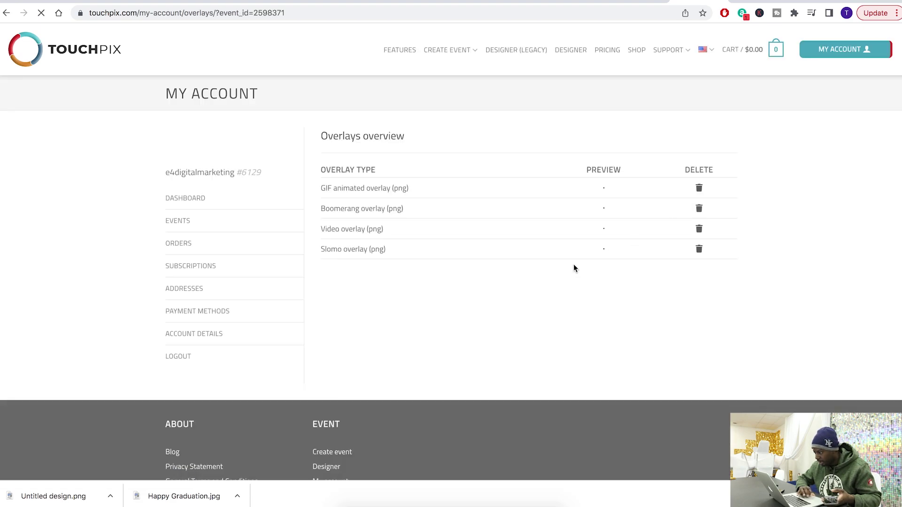
{"action": "scroll", "coordinate": [486, 315], "scroll_direction": "down", "scroll_amount": 8}
{"action": "scroll", "coordinate": [486, 318], "scroll_direction": "down", "scroll_amount": 3}
{"action": "scroll", "coordinate": [485, 319], "scroll_direction": "up", "scroll_amount": 10}
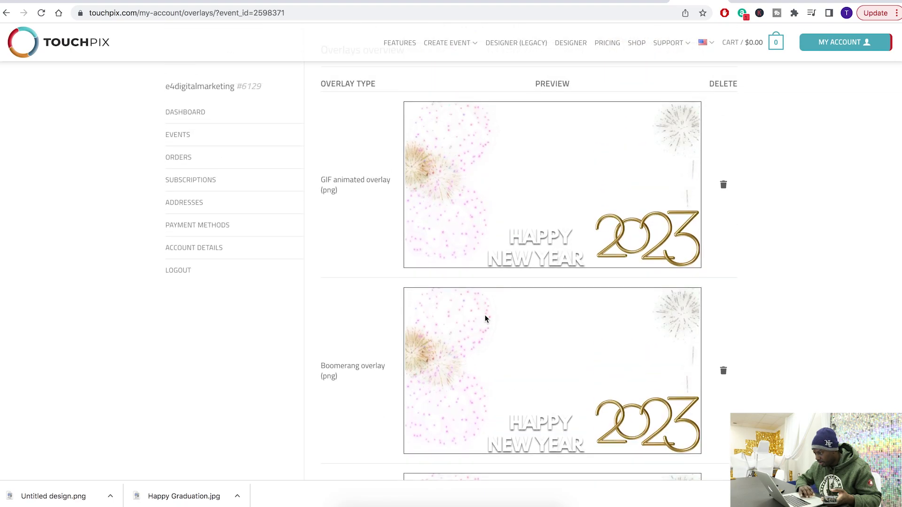
Step: Return to the My Events list and open the test event's QR code
{"action": "scroll", "coordinate": [486, 318], "scroll_direction": "up", "scroll_amount": 2}
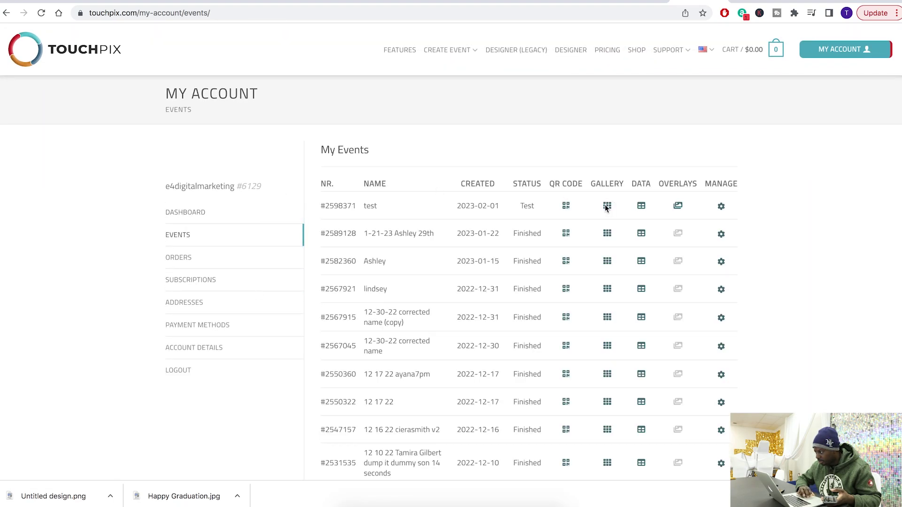
{"action": "left_click", "coordinate": [566, 207]}
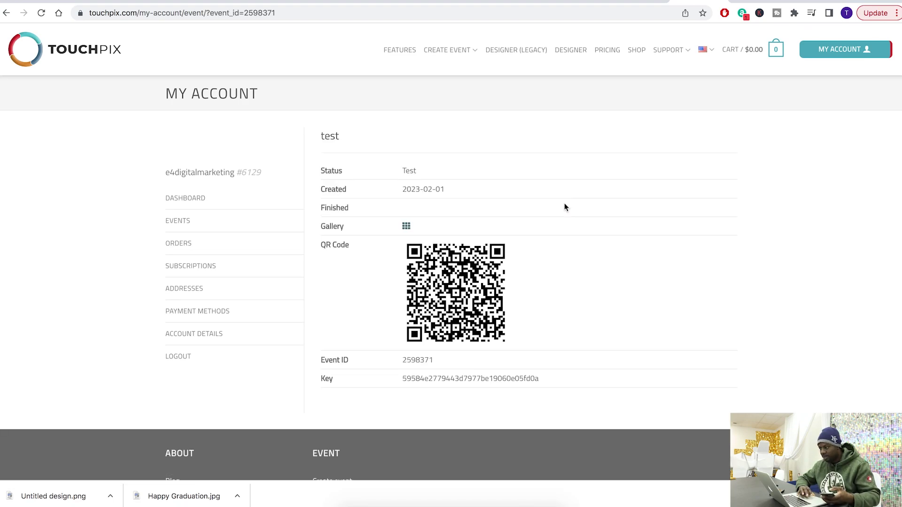